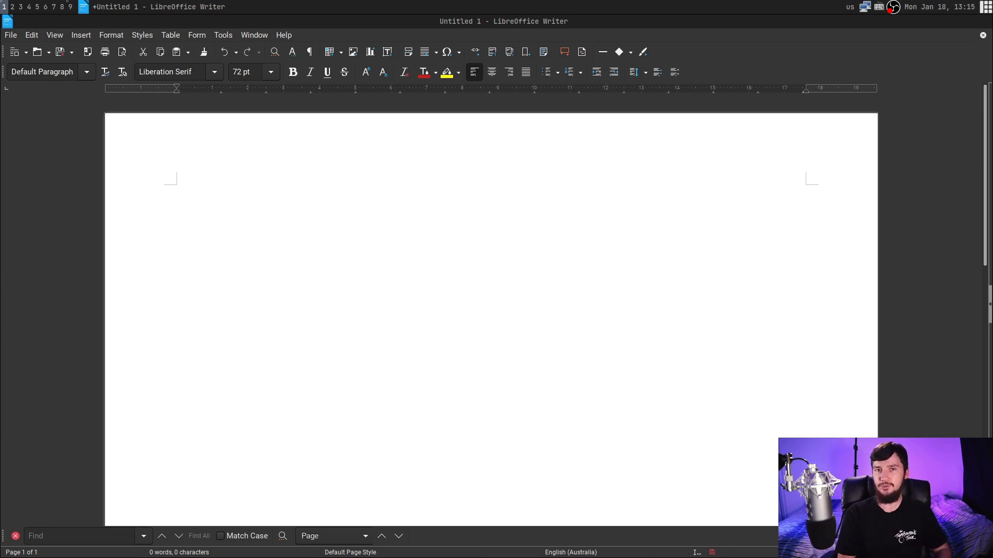
# Turn on Mozc in the document and type koinu to compose こいぬ with kanji candidates.
pyautogui.click(440, 205)
pyautogui.hotkey('ctrl', 'space')
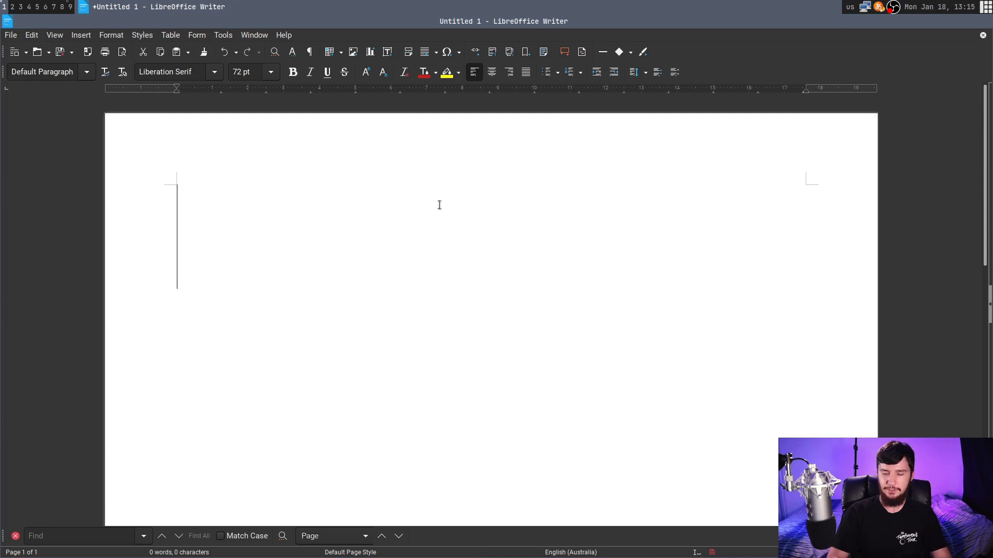
pyautogui.write('koinu')
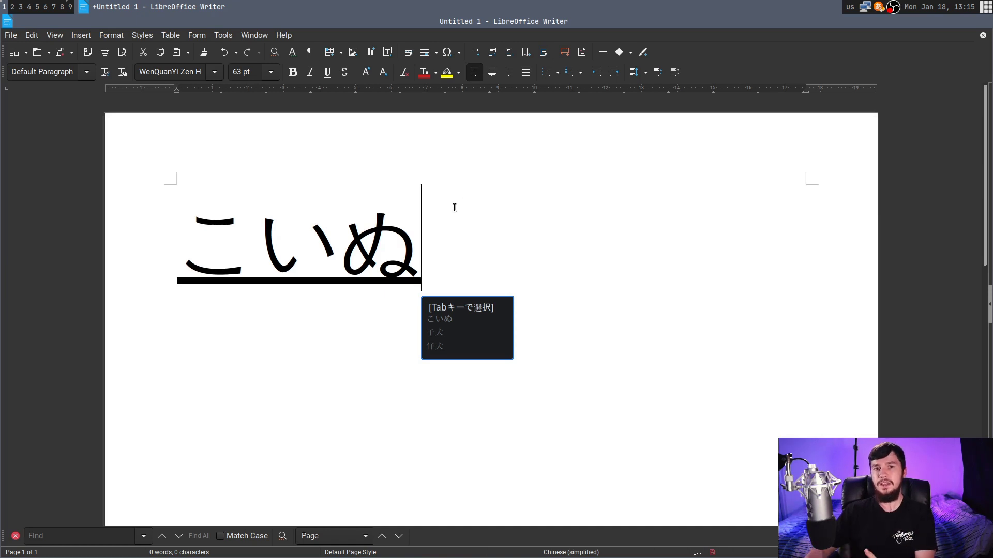
# Set Mozc's input mode to Kana in the Configuration Tool and save the change.
pyautogui.rightClick(877, 6)
pyautogui.moveTo(906, 83)
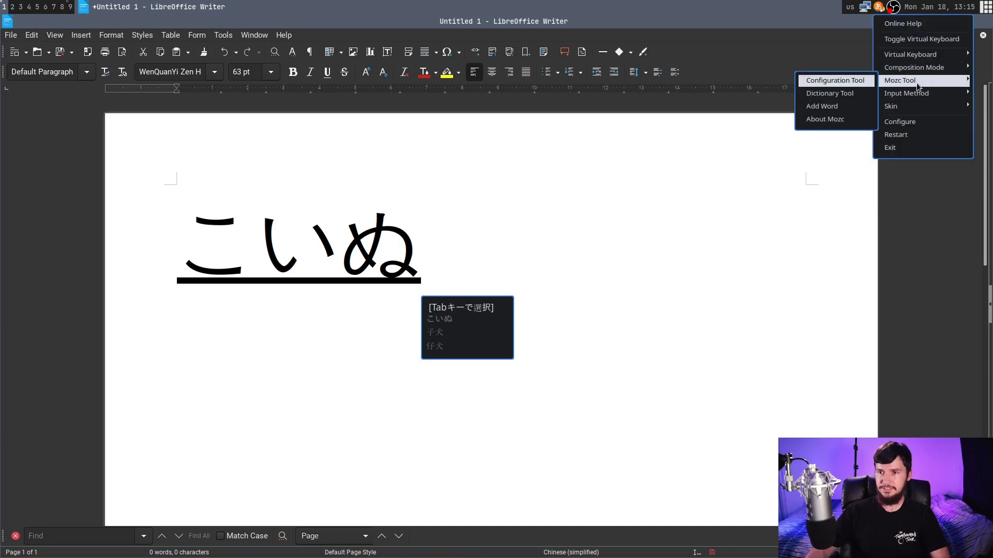
pyautogui.click(834, 80)
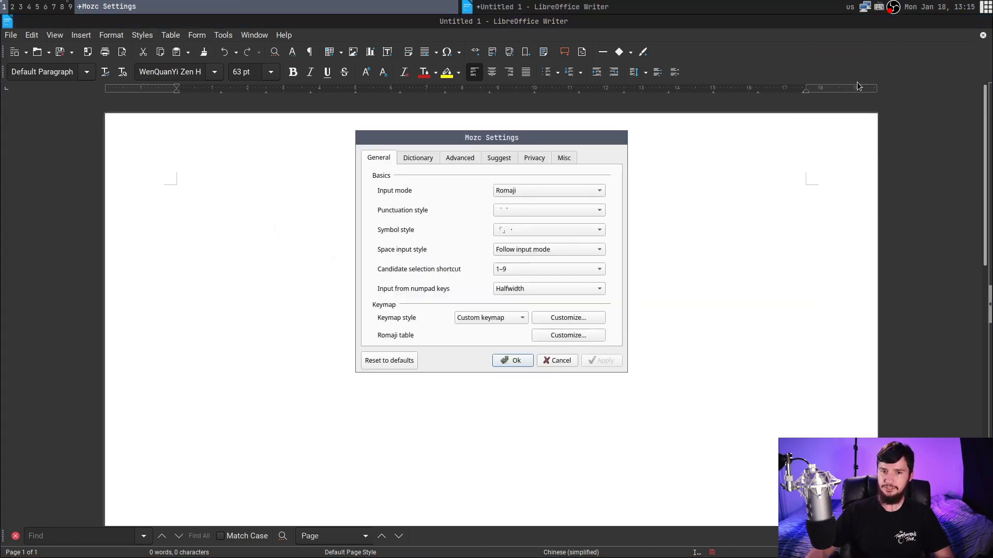
pyautogui.click(541, 191)
pyautogui.click(539, 204)
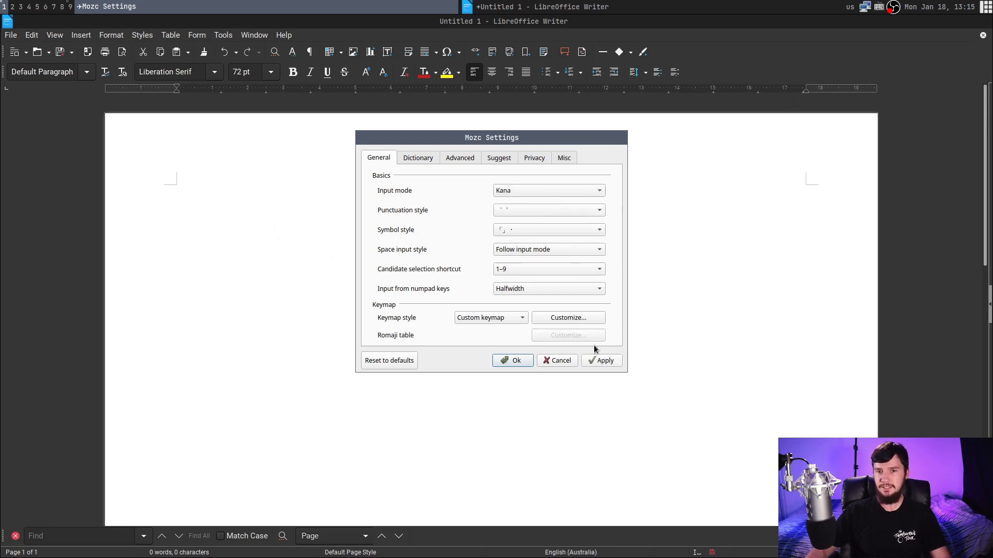
pyautogui.click(609, 361)
pyautogui.click(517, 361)
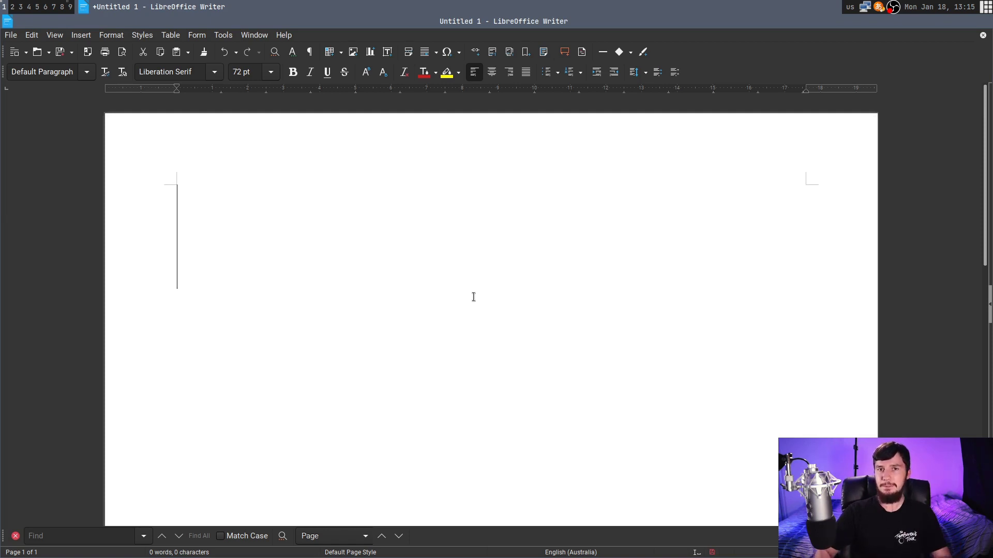
# Type se with Kana input and commit せ to the page.
pyautogui.write('se')
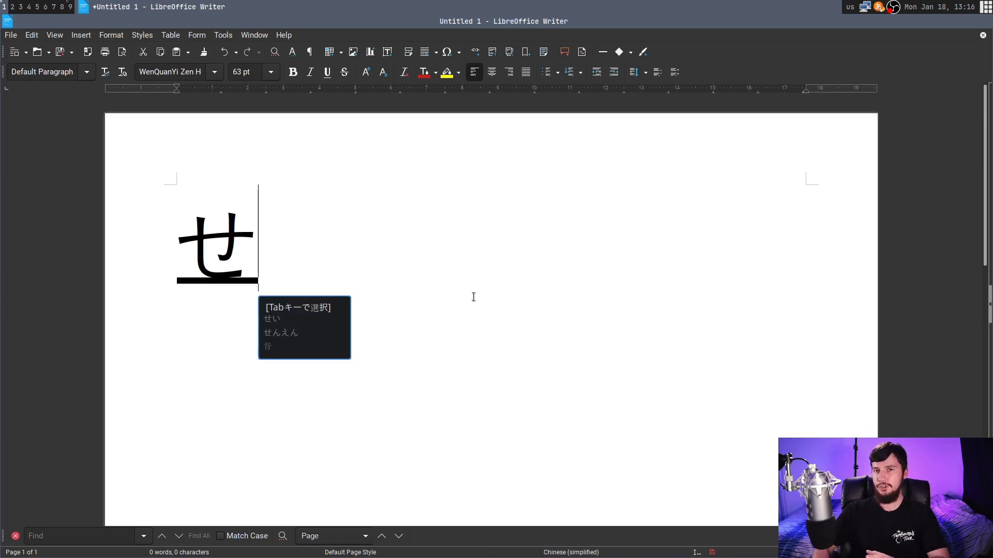
pyautogui.press('Return')
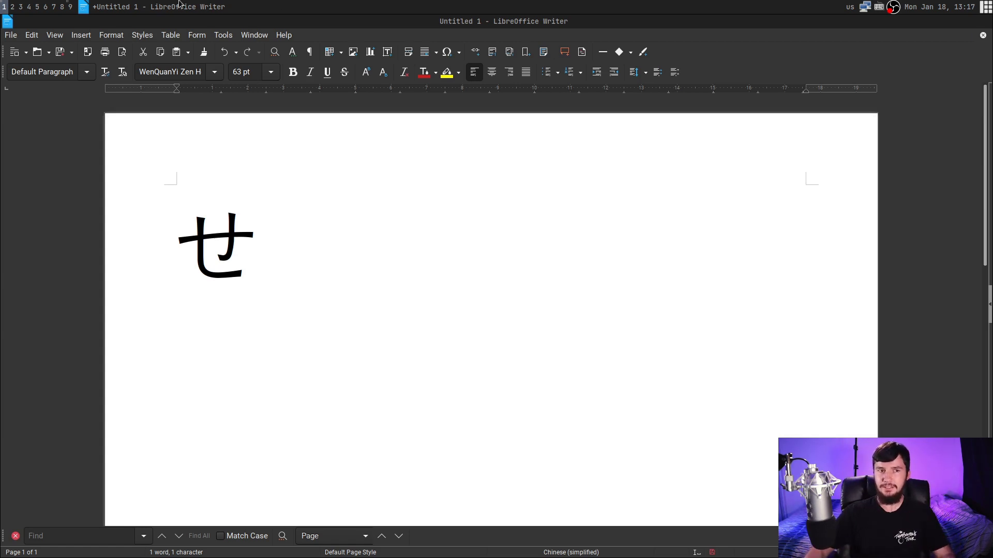
# Switch Mozc's input mode back to Romaji in the Configuration Tool and save.
pyautogui.rightClick(879, 7)
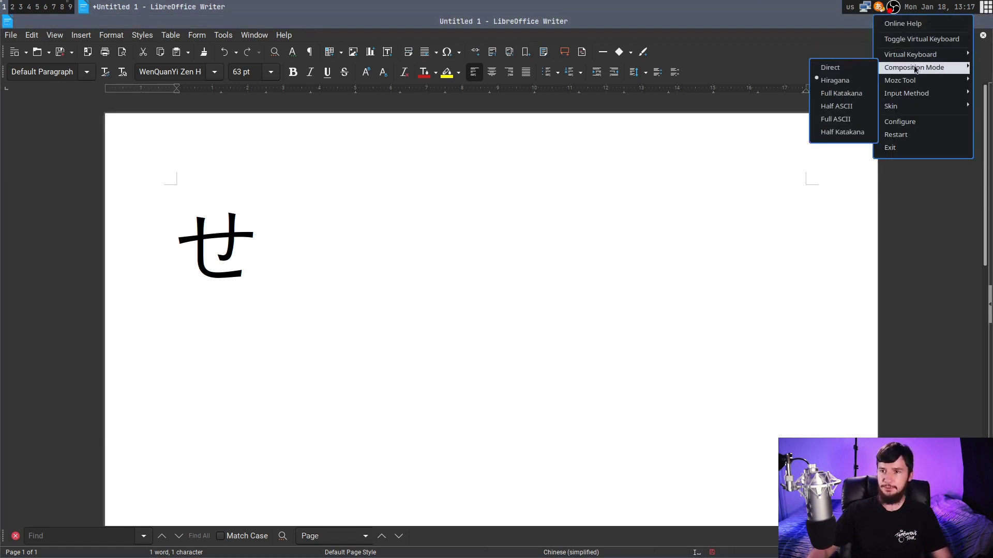
pyautogui.moveTo(910, 94)
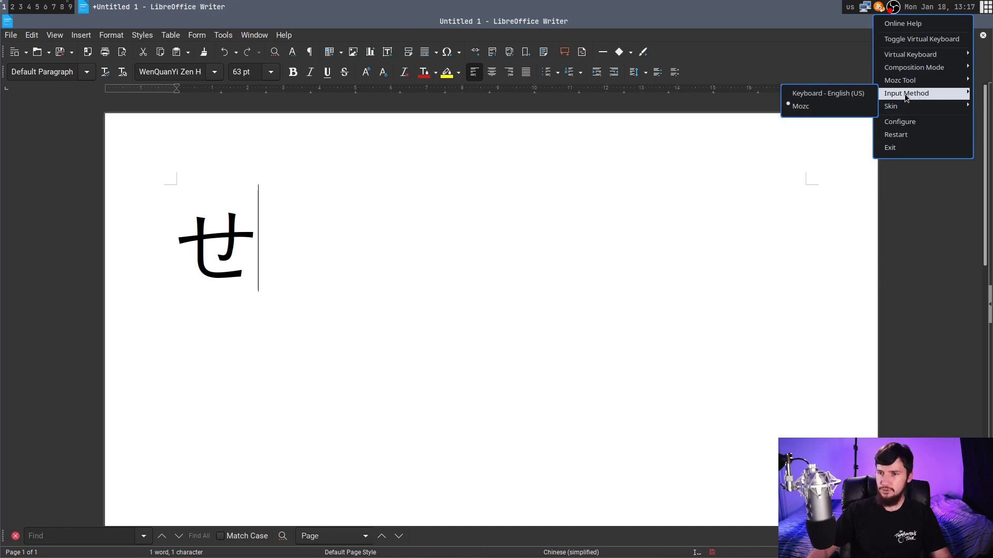
pyautogui.click(847, 79)
pyautogui.click(543, 192)
pyautogui.click(543, 180)
pyautogui.click(506, 360)
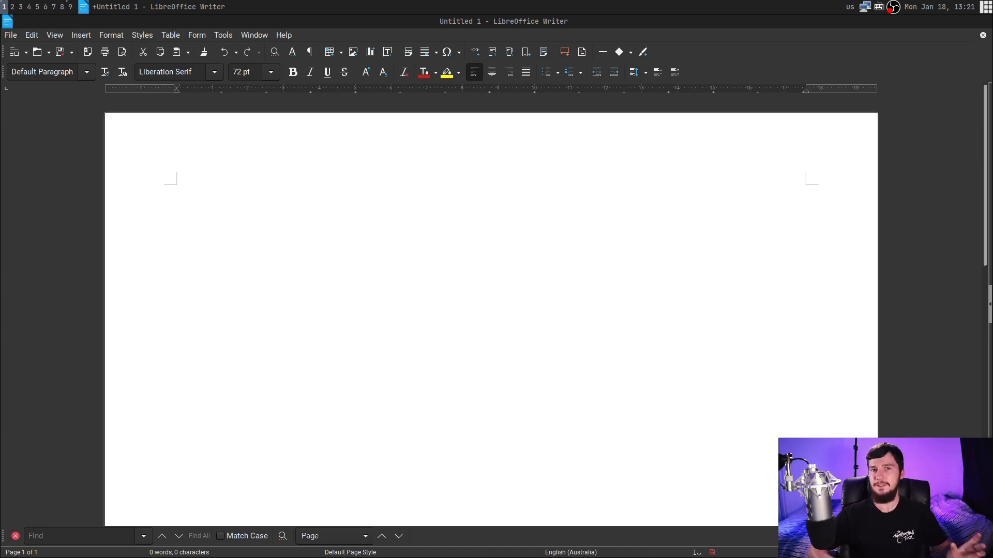
# Type koco and discard the ここ composition, then type jojo to compose じょじょ.
pyautogui.click(215, 246)
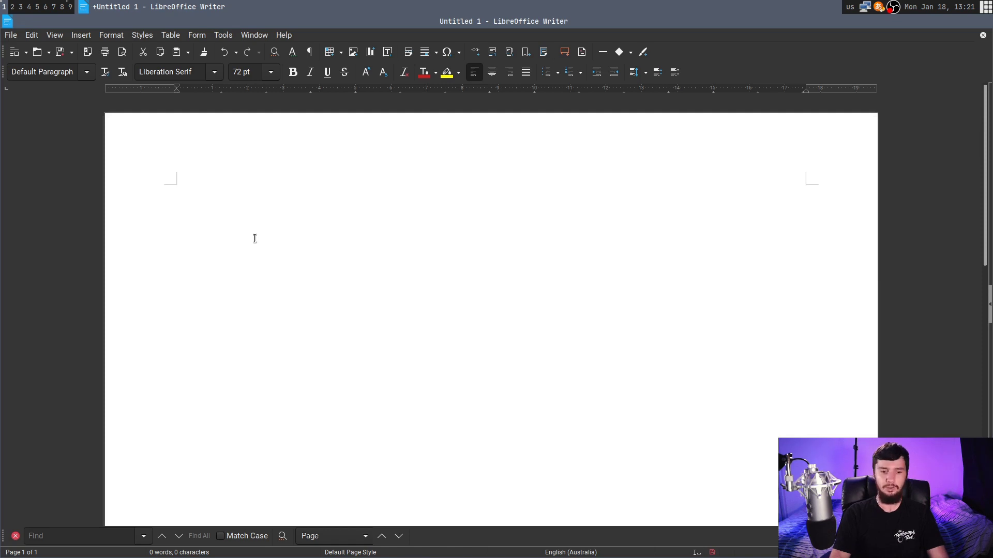
pyautogui.write('ko')
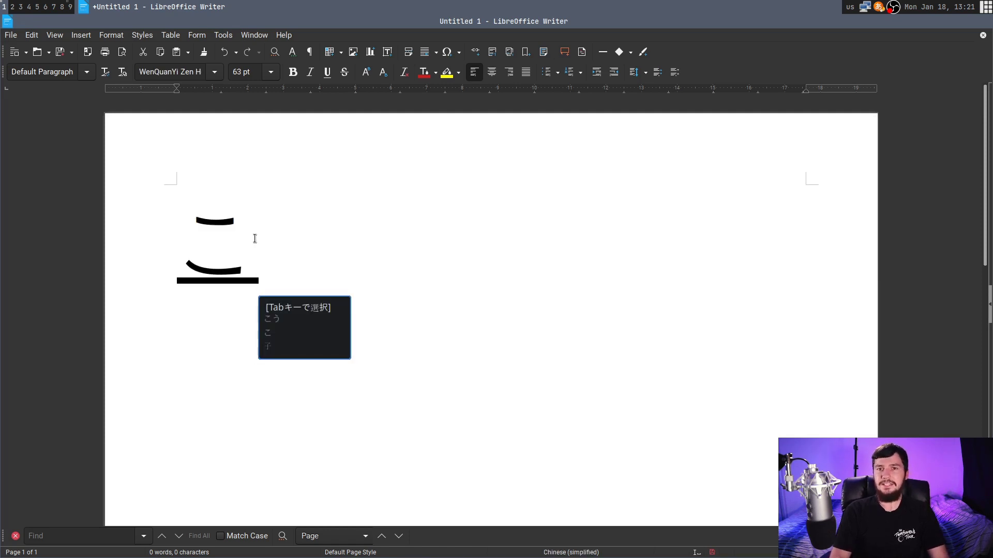
pyautogui.write('co')
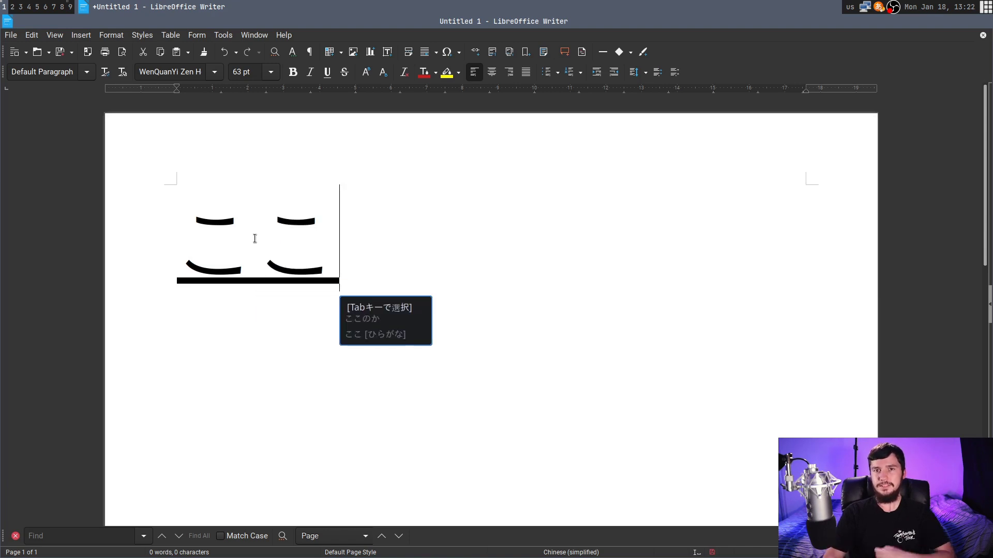
pyautogui.press('Escape')
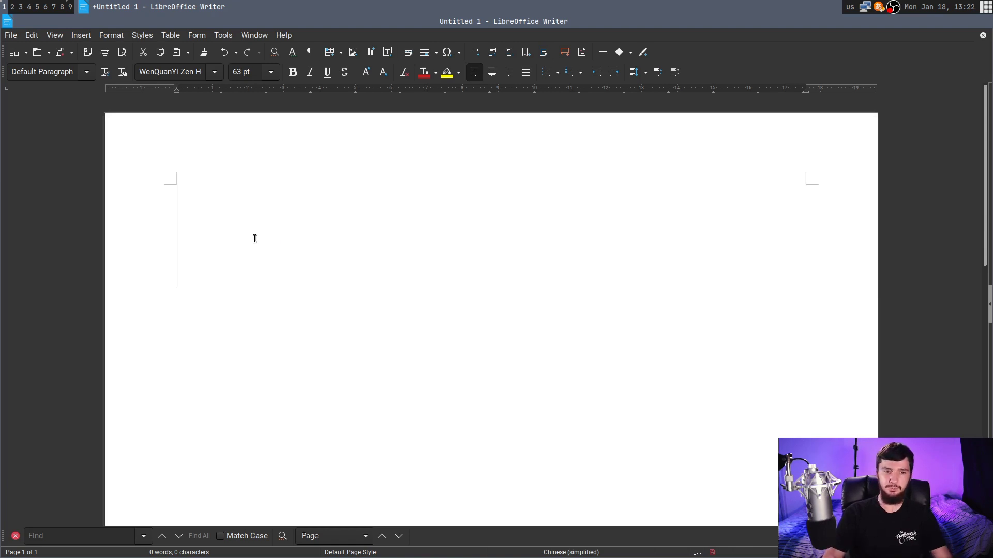
pyautogui.write('jo')
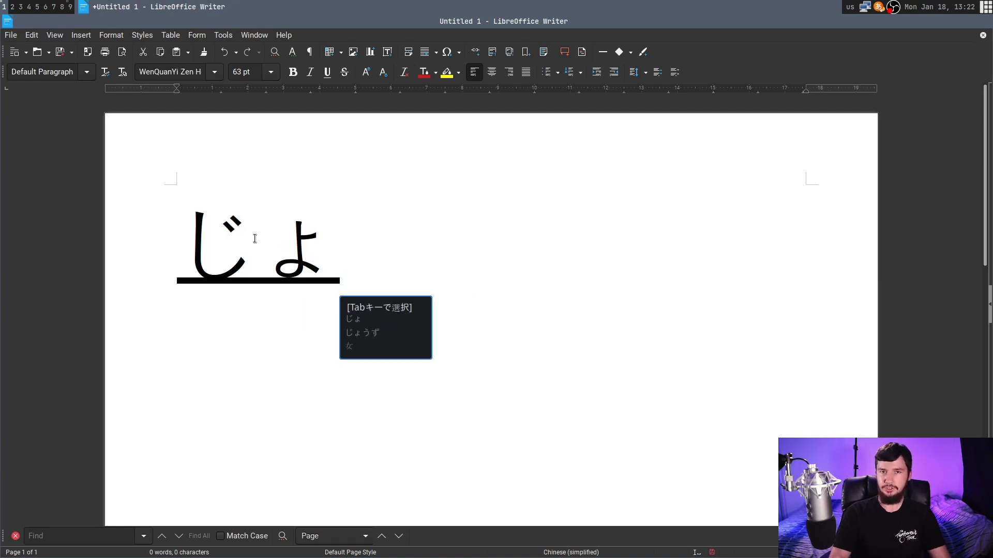
pyautogui.write('jo')
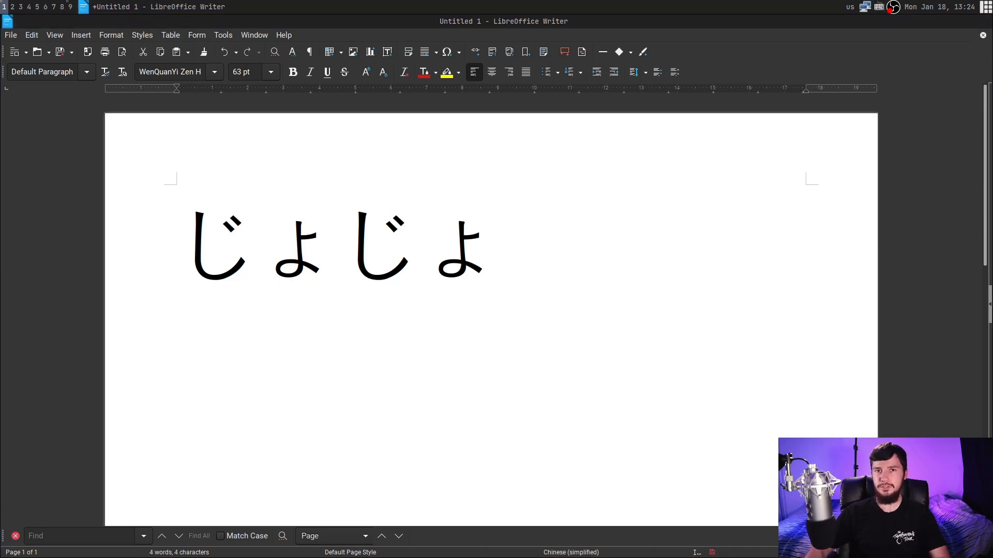
# Open Mozc's Romaji table editor, scroll through its entries and show its Edit options.
pyautogui.rightClick(878, 6)
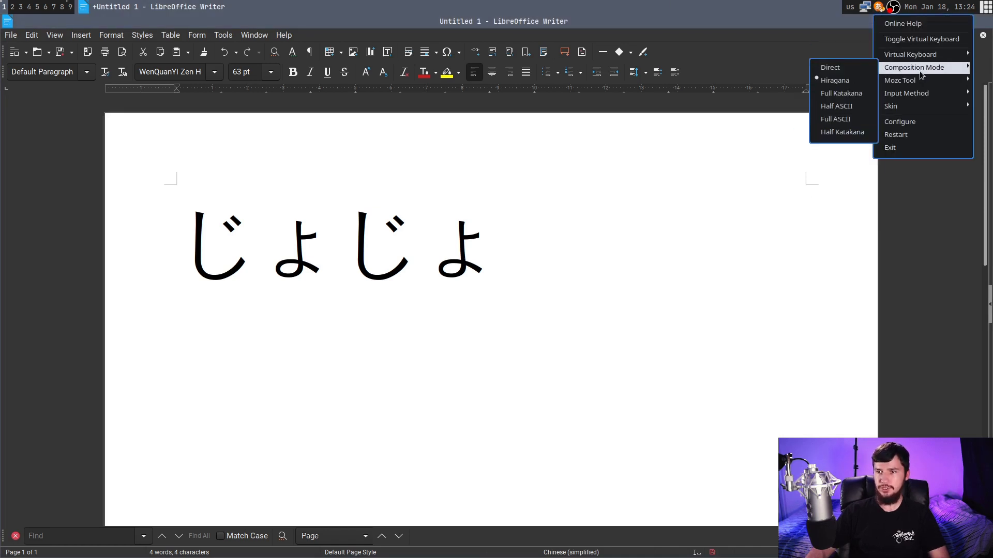
pyautogui.moveTo(911, 80)
pyautogui.click(833, 80)
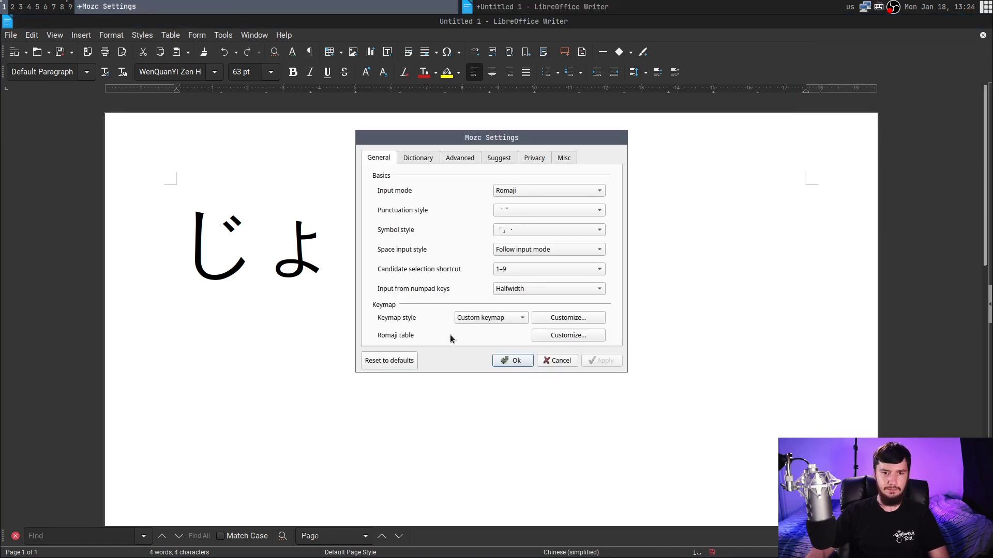
pyautogui.click(582, 334)
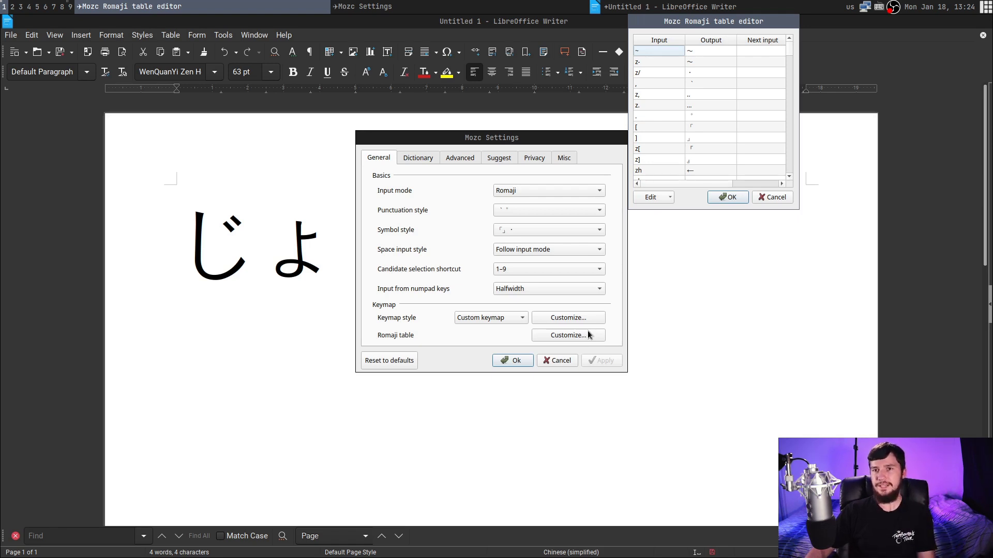
pyautogui.moveTo(790, 49); pyautogui.dragTo(792, 106)
pyautogui.scroll(-2, 792, 111)
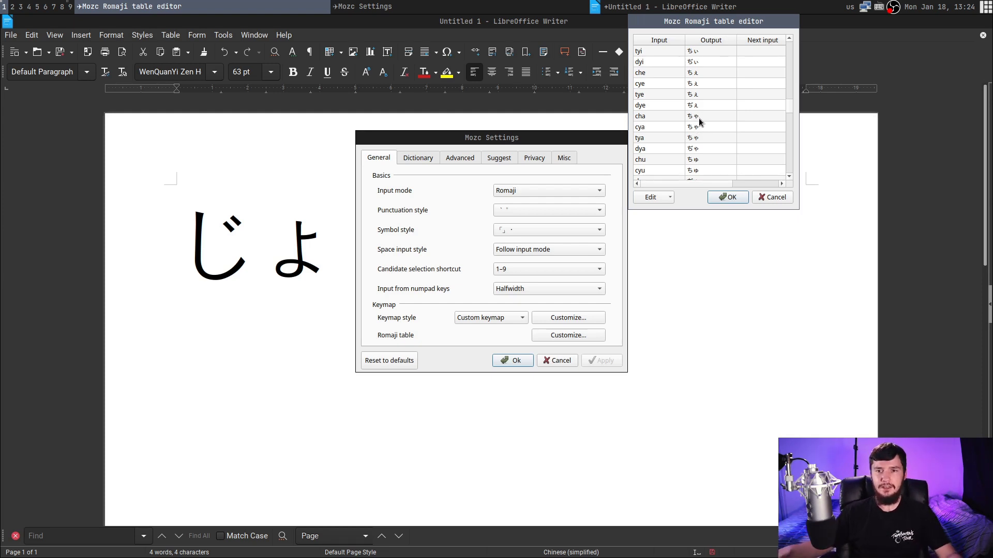
pyautogui.click(668, 197)
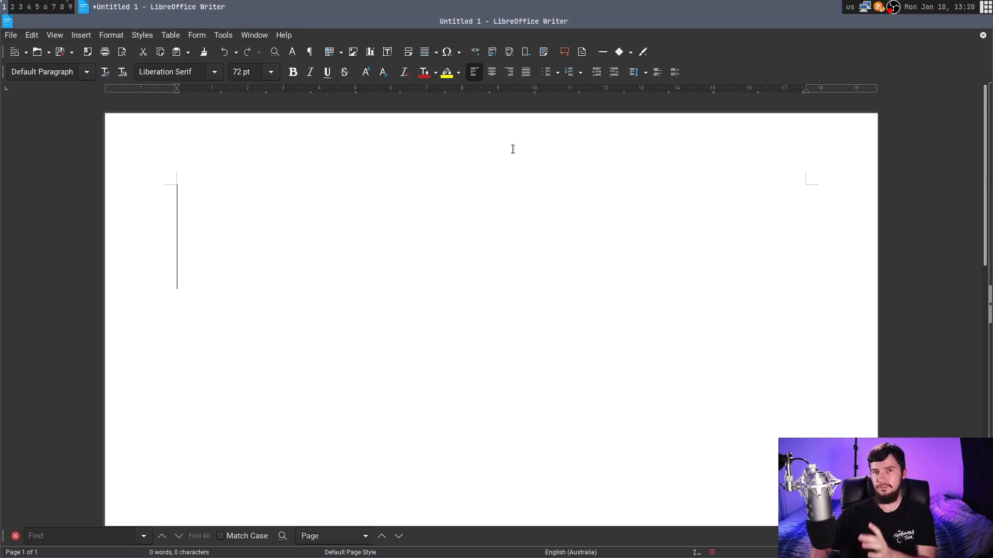
pyautogui.write('nn')
pyautogui.press('BackSpace')
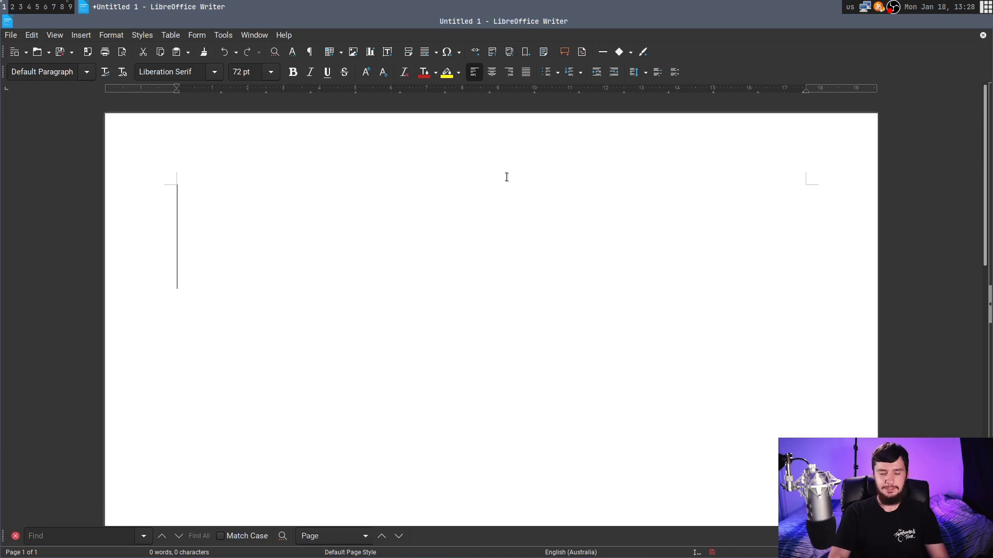
pyautogui.write('hi')
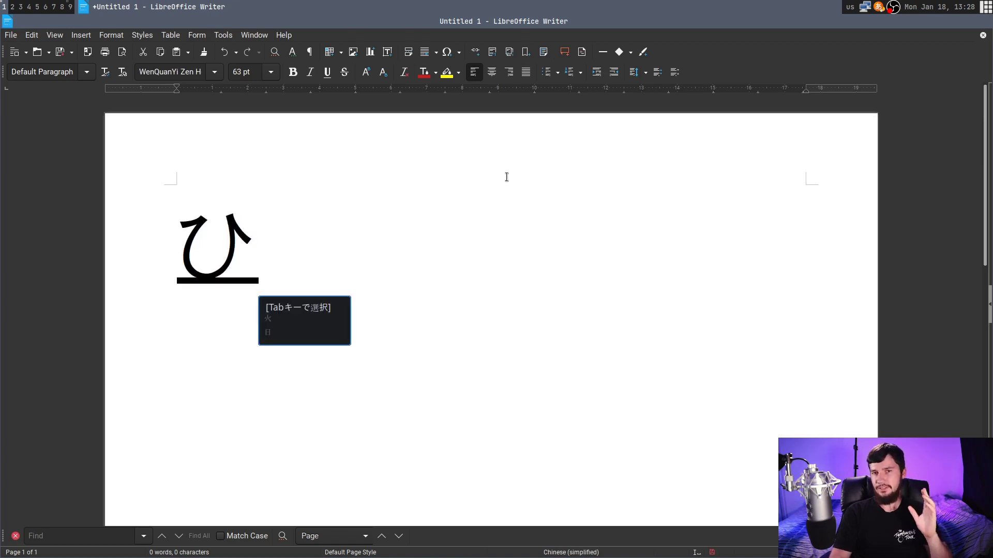
pyautogui.write(' n')
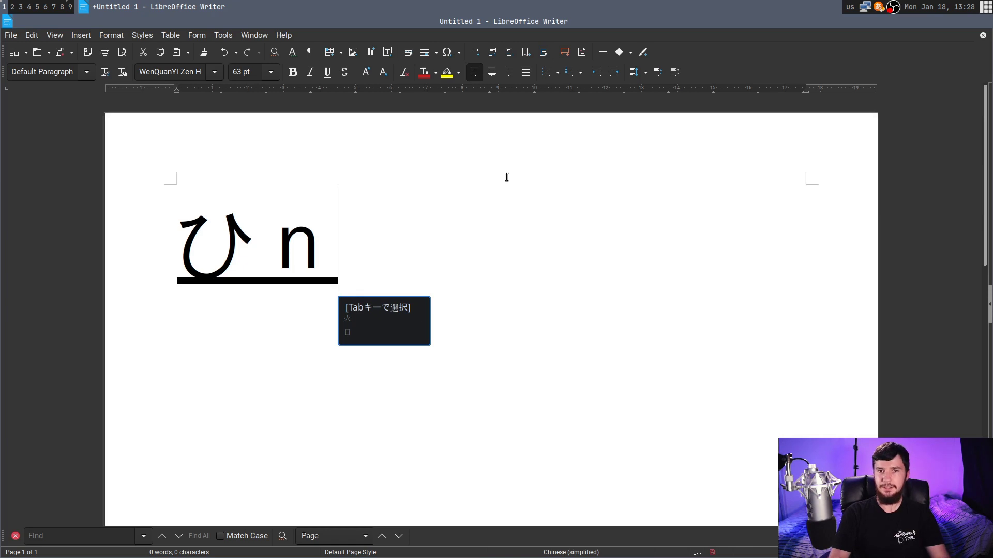
pyautogui.write('h')
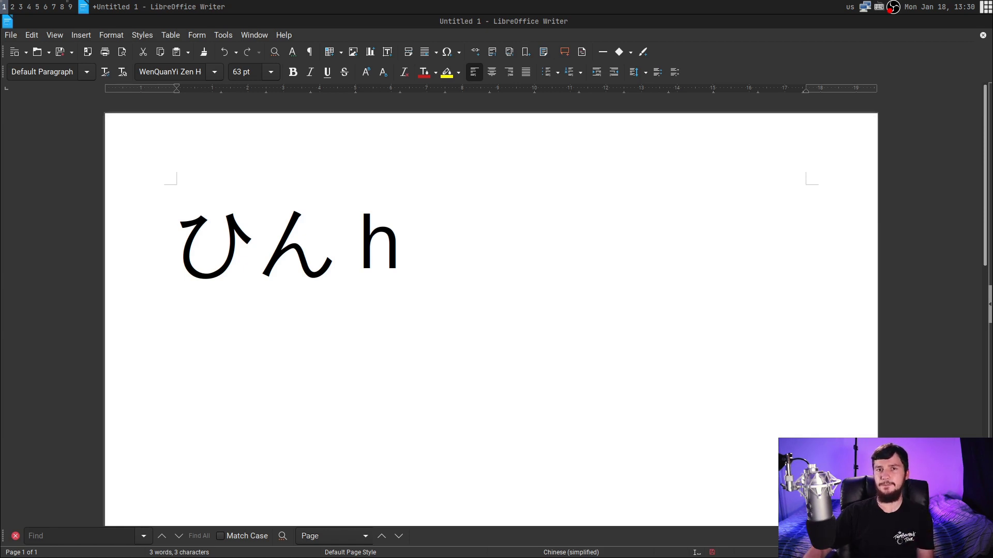
pyautogui.click(401, 144)
pyautogui.write('thitou')
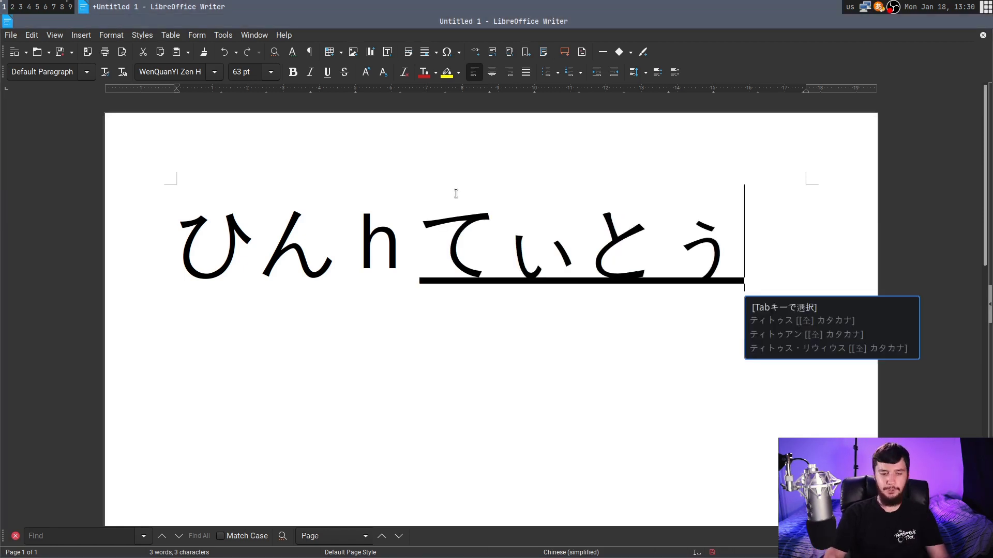
pyautogui.write("t'")
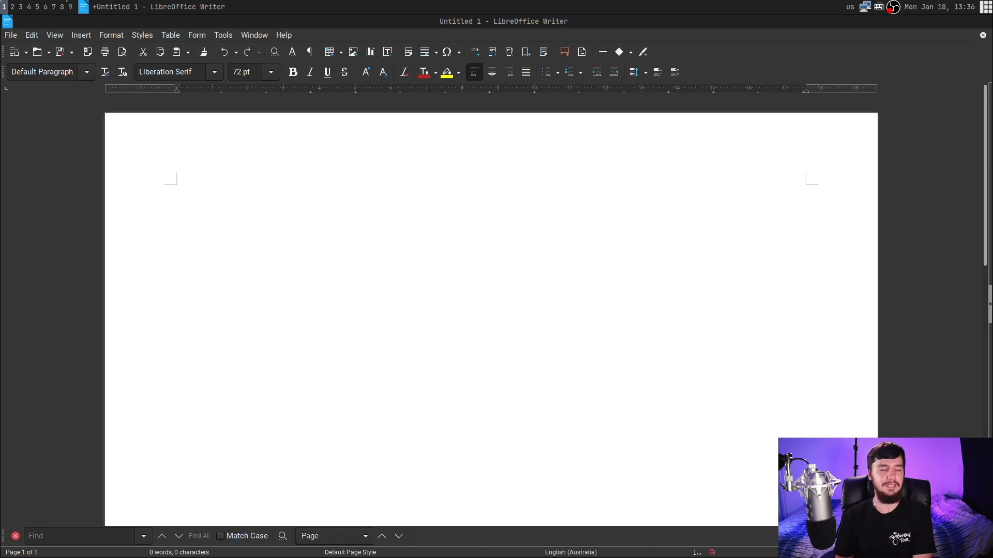
pyautogui.click(197, 284)
pyautogui.write('mi')
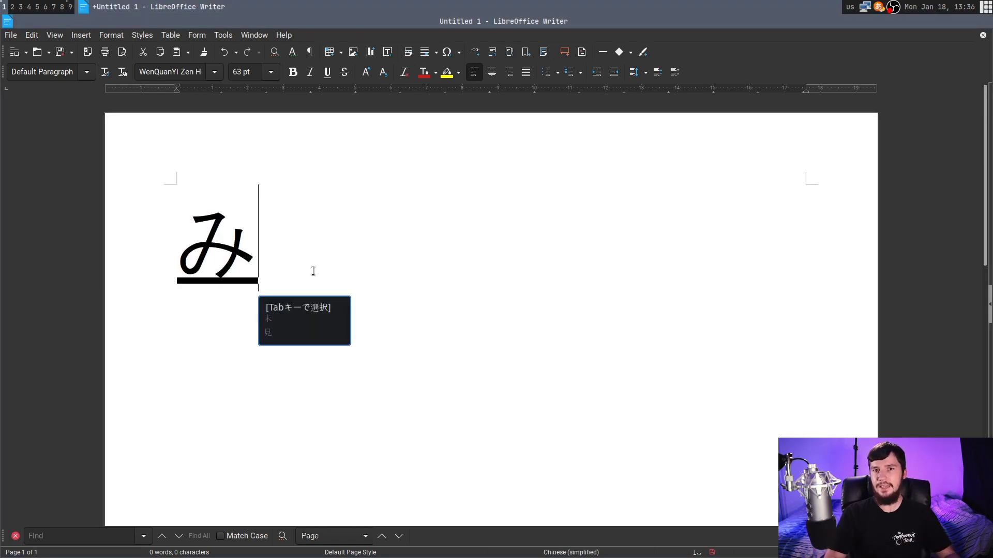
pyautogui.write('k')
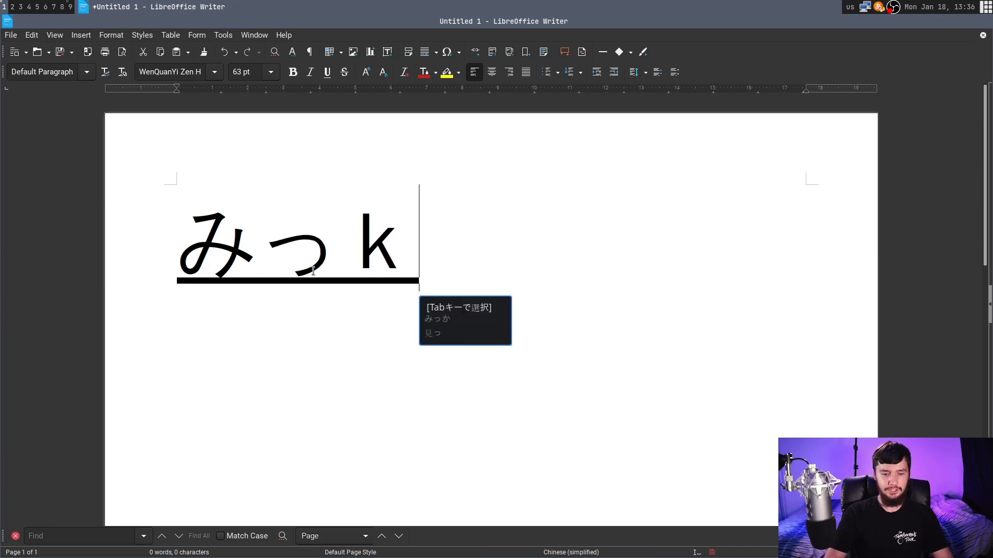
pyautogui.write('ka')
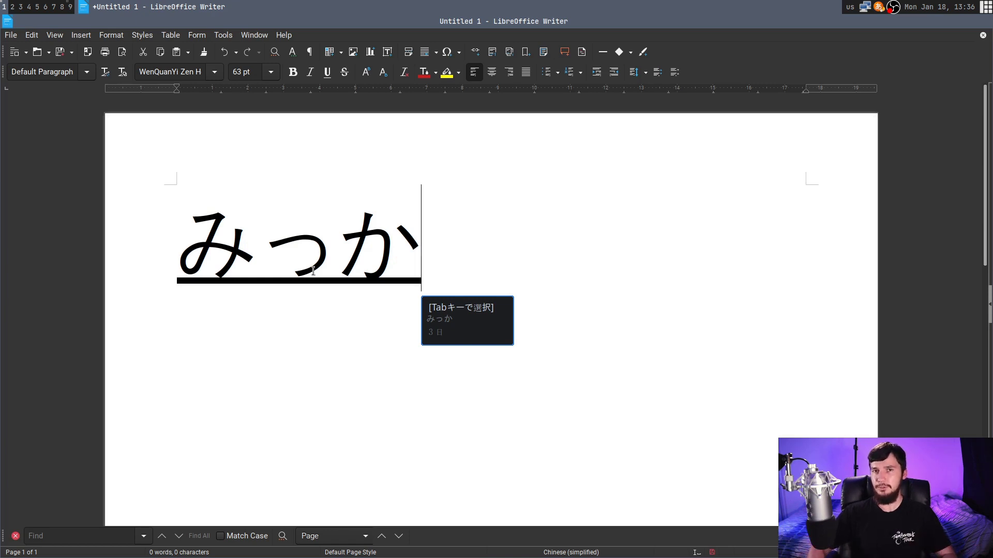
pyautogui.press('Return')
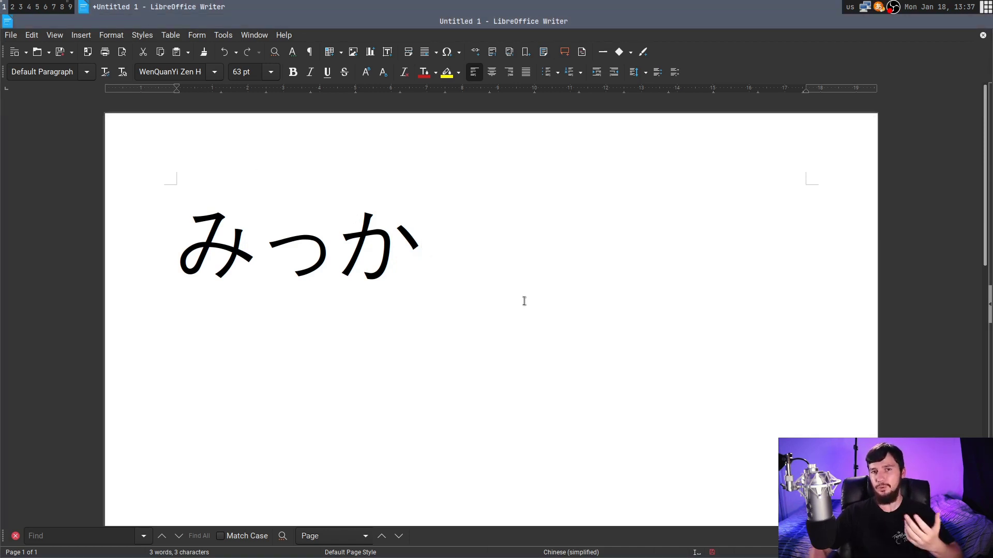
pyautogui.write('l')
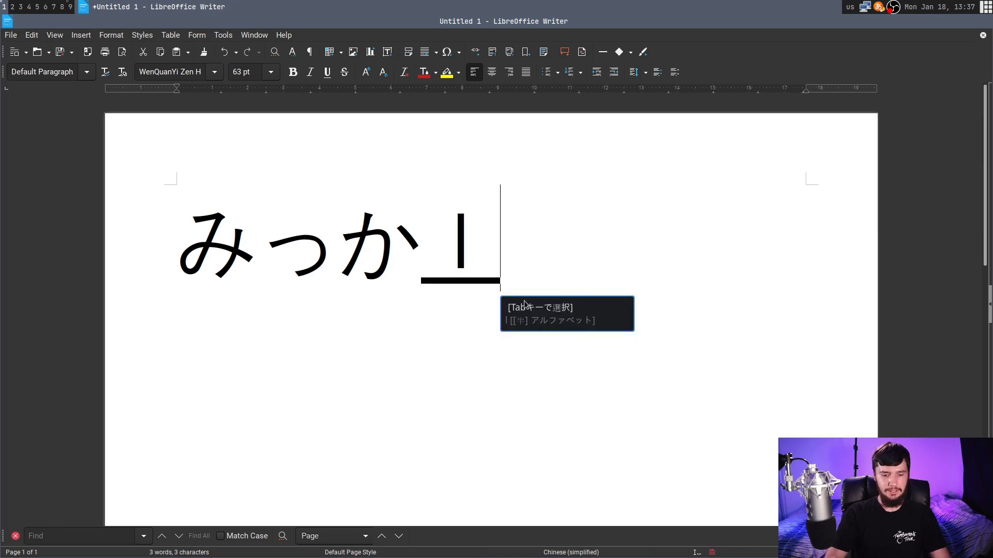
pyautogui.write('tu')
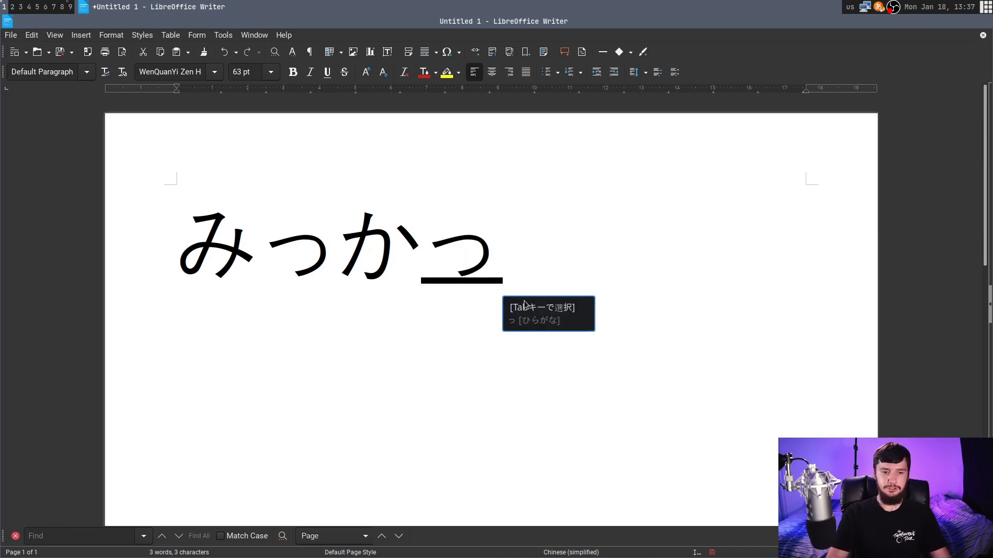
pyautogui.write('e')
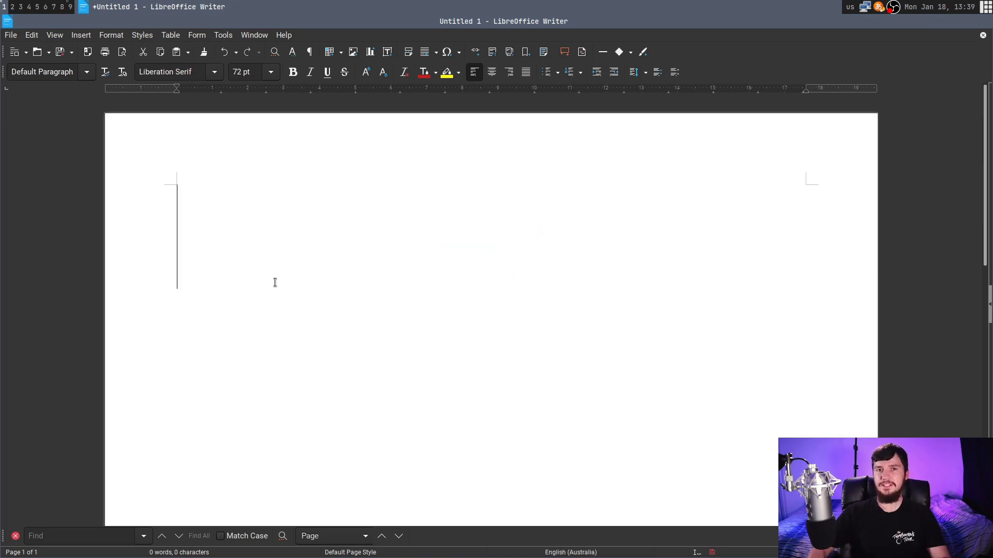
pyautogui.write('tei')
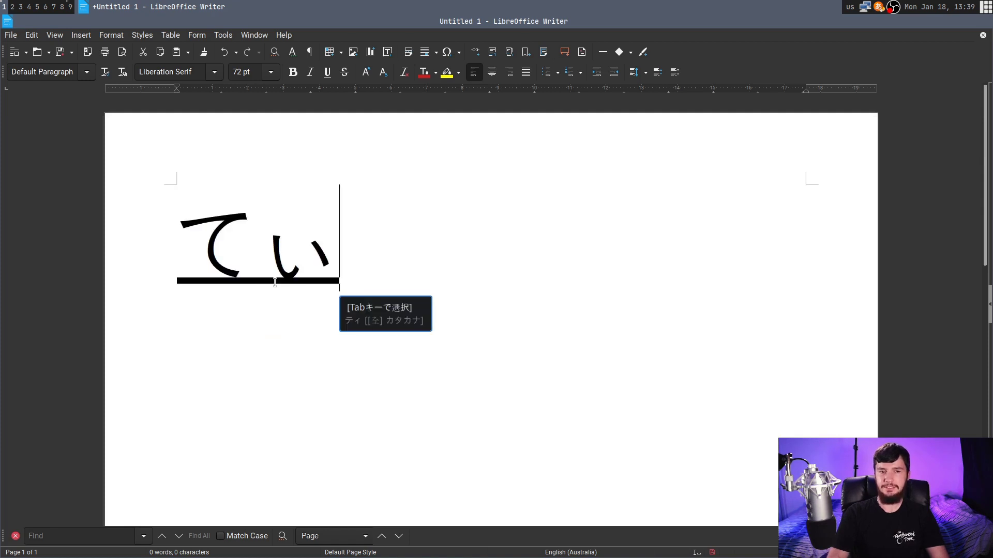
pyautogui.write('te')
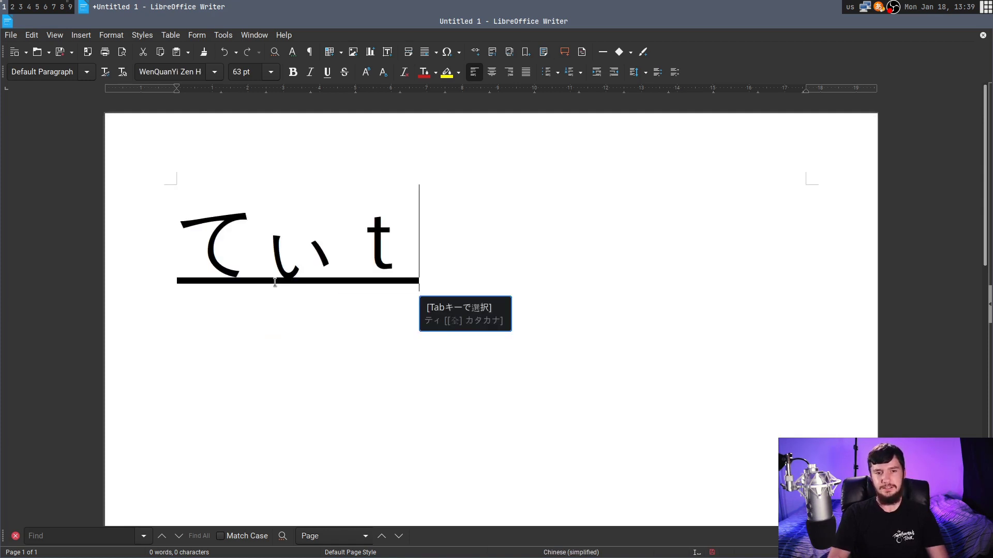
pyautogui.write('i')
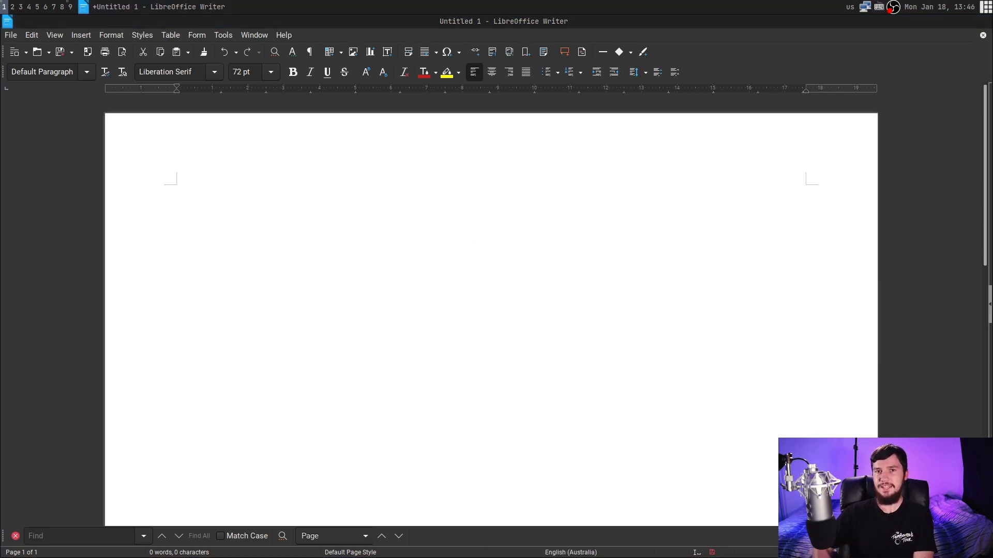
pyautogui.click(292, 274)
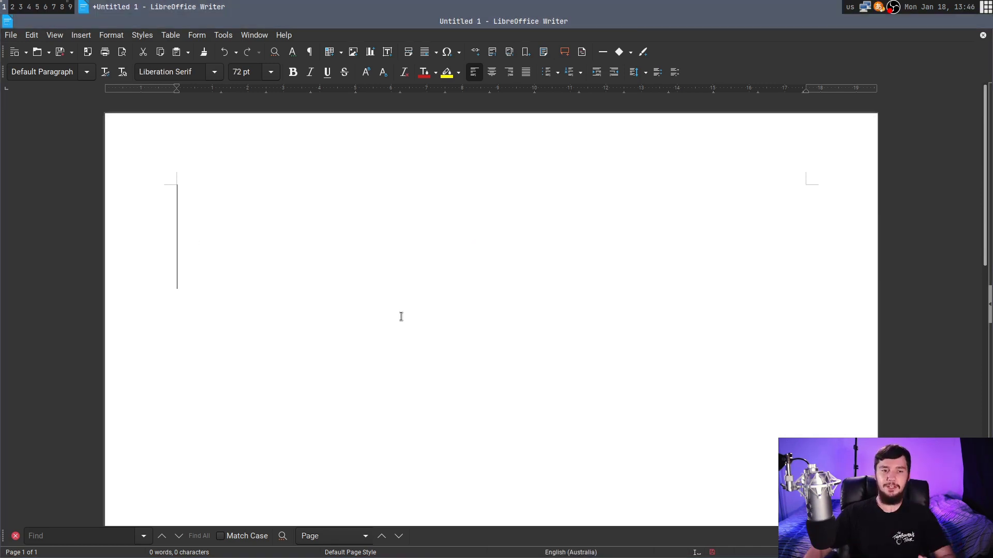
pyautogui.write('higare')
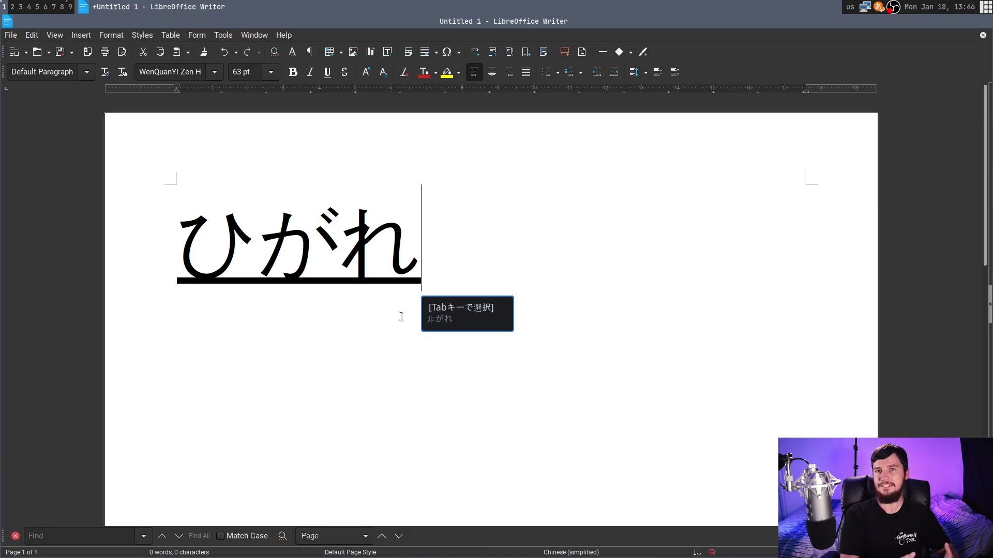
pyautogui.press('BackSpace')
pyautogui.press('BackSpace')
pyautogui.press('BackSpace')
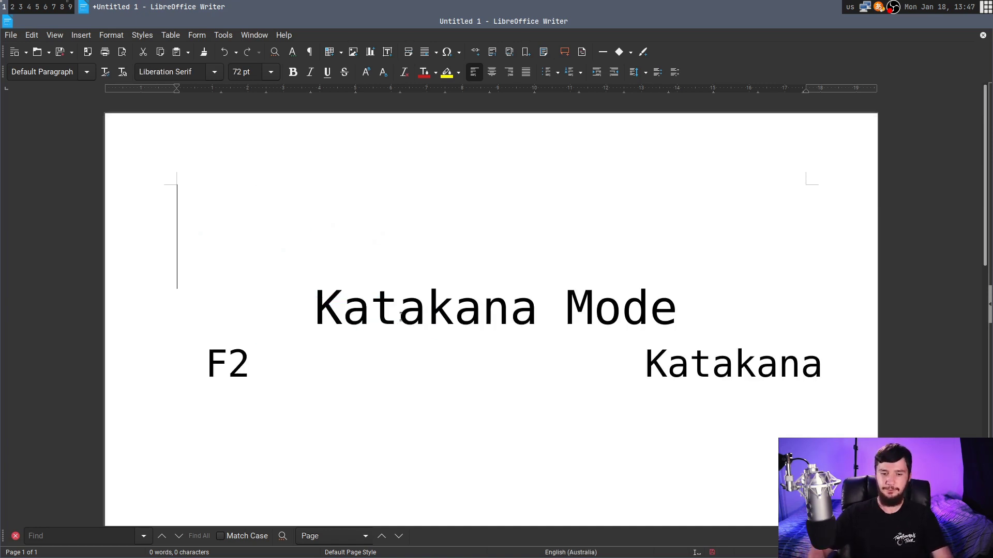
pyautogui.write('americ')
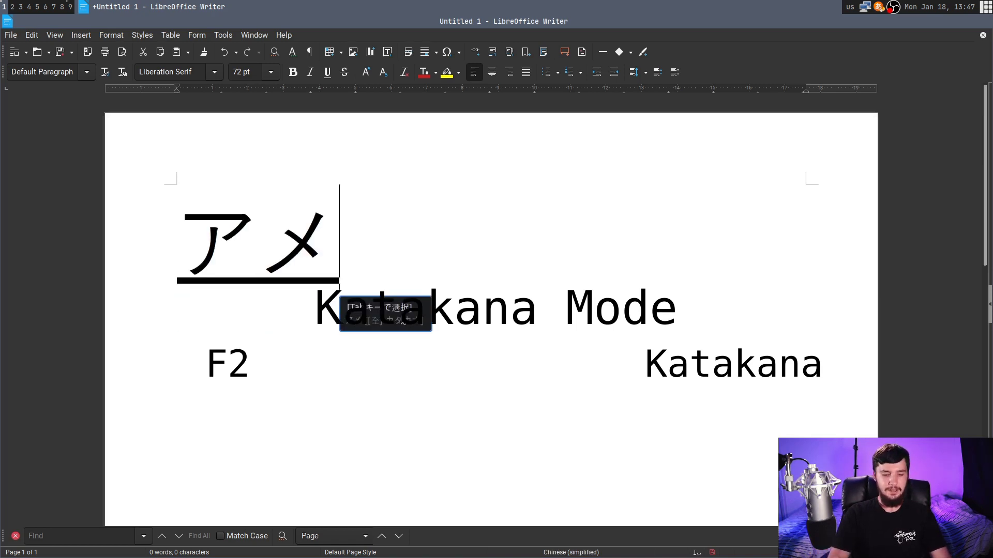
pyautogui.press('BackSpace')
pyautogui.write('ka')
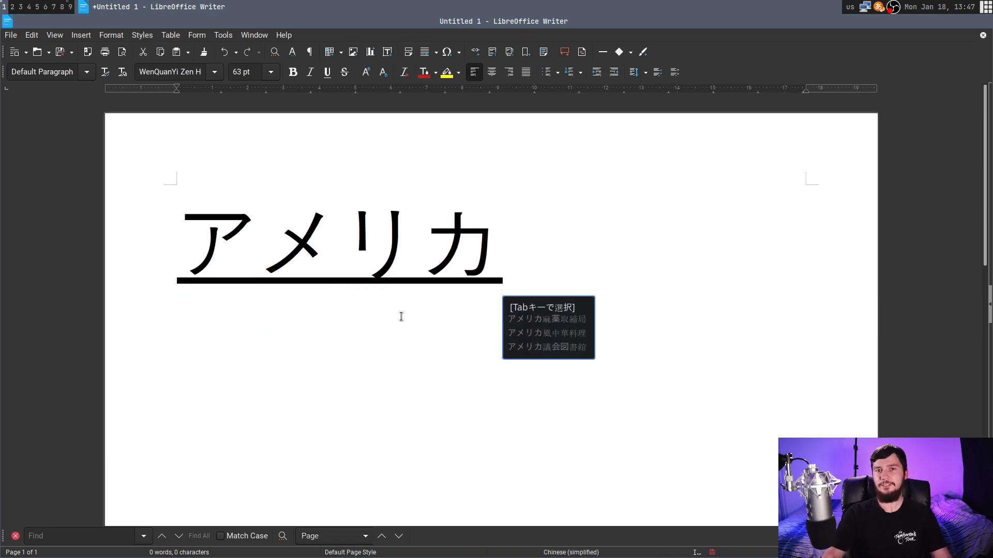
pyautogui.press('BackSpace')
pyautogui.press('BackSpace')
pyautogui.press('BackSpace')
pyautogui.press('BackSpace')
pyautogui.hotkey('ctrl', 'space')
pyautogui.write('amerik')
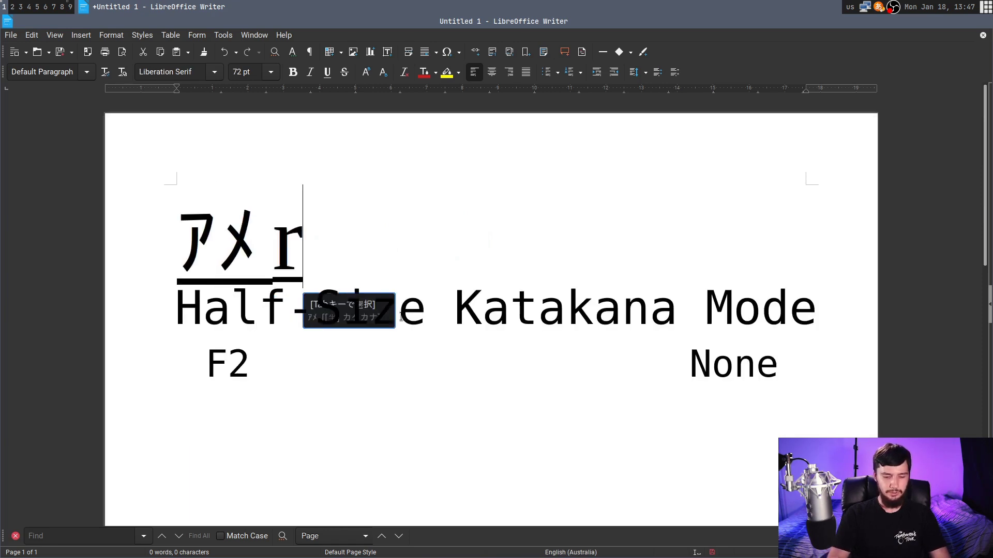
pyautogui.write('a')
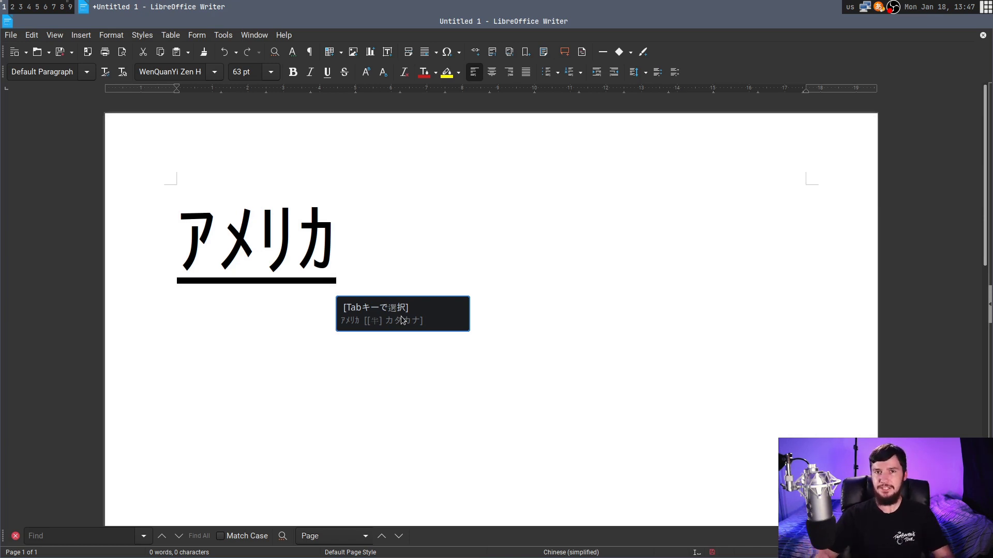
pyautogui.press('Escape')
pyautogui.hotkey('ctrl', 'space')
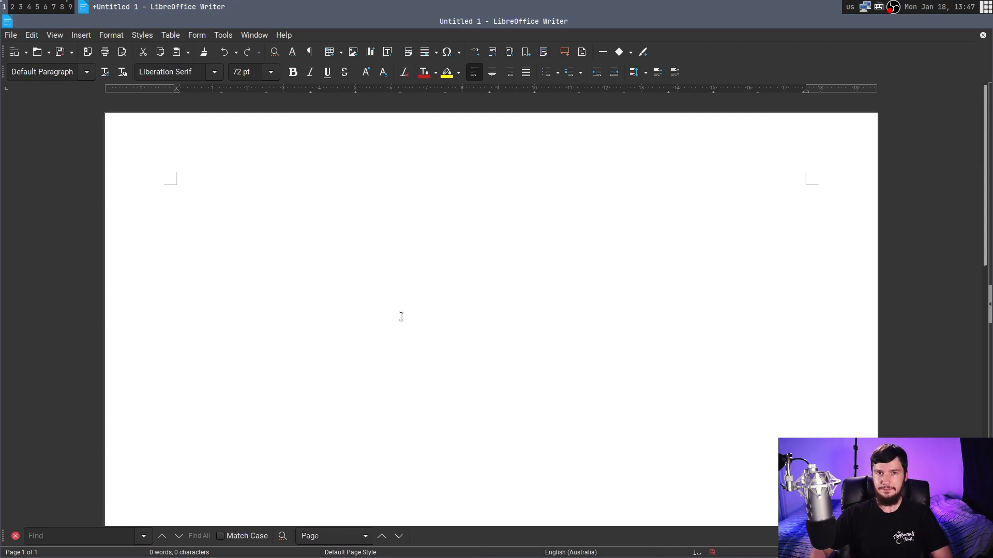
# Switch to overwrite mode, commit のぼる typed as noboru, then type dfgfdg.
pyautogui.press('Insert')
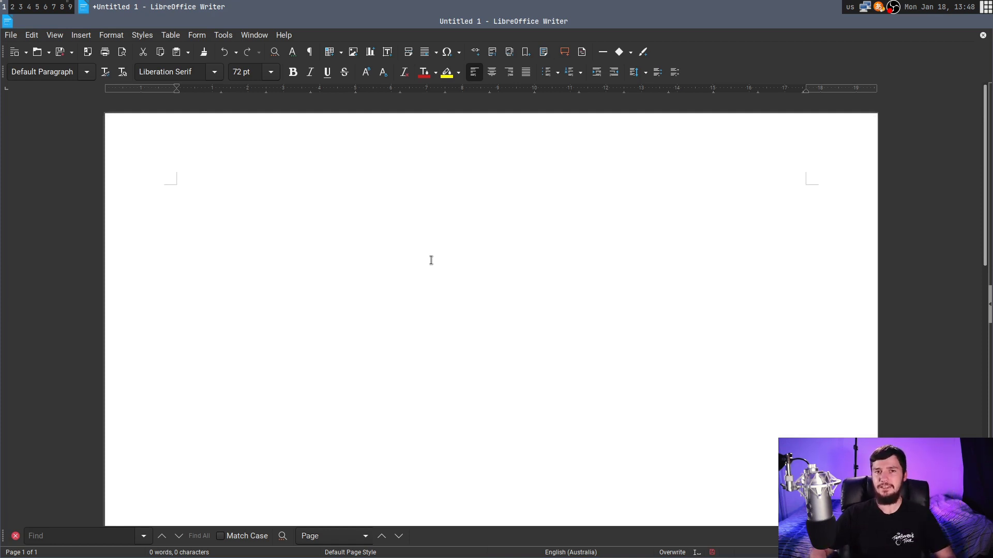
pyautogui.write('noboru')
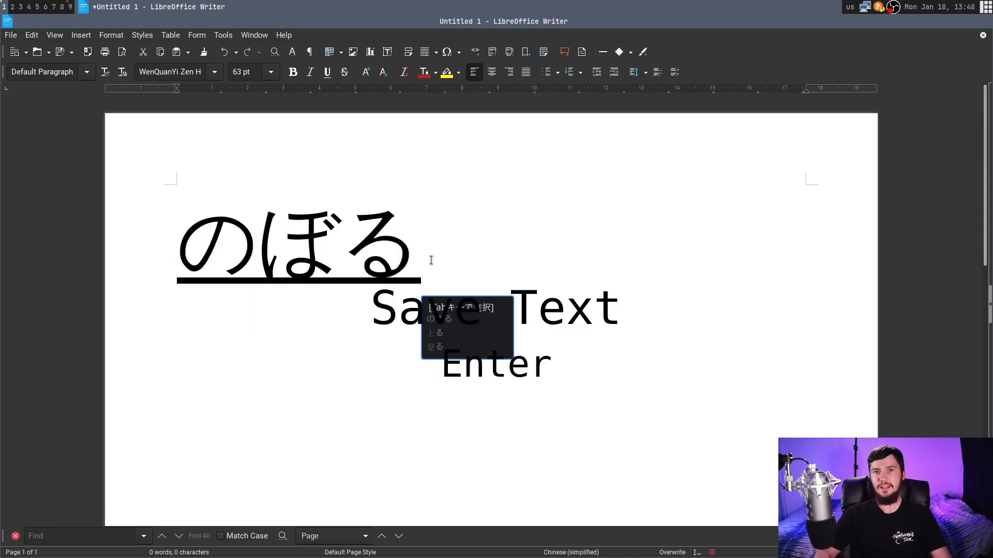
pyautogui.press('Return')
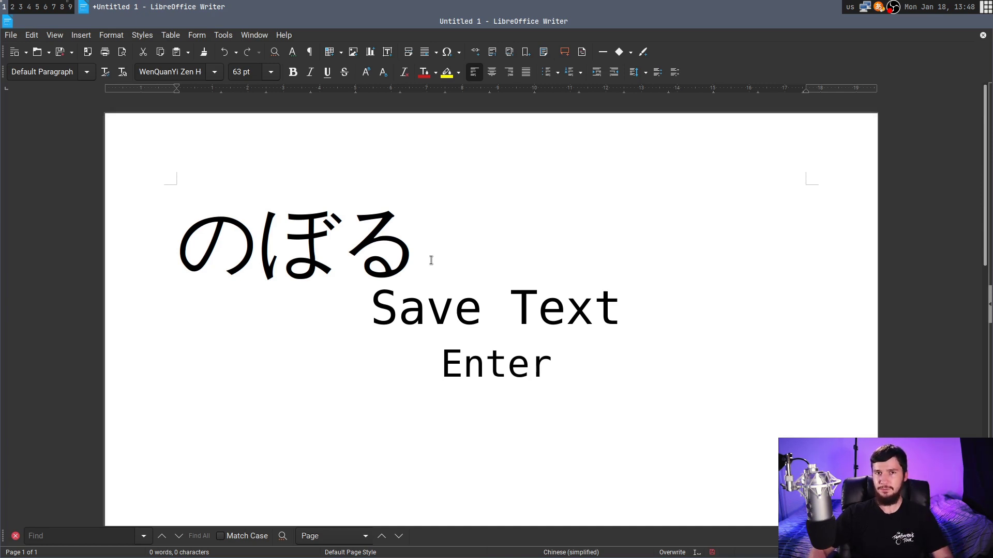
pyautogui.write('dfgfdg')
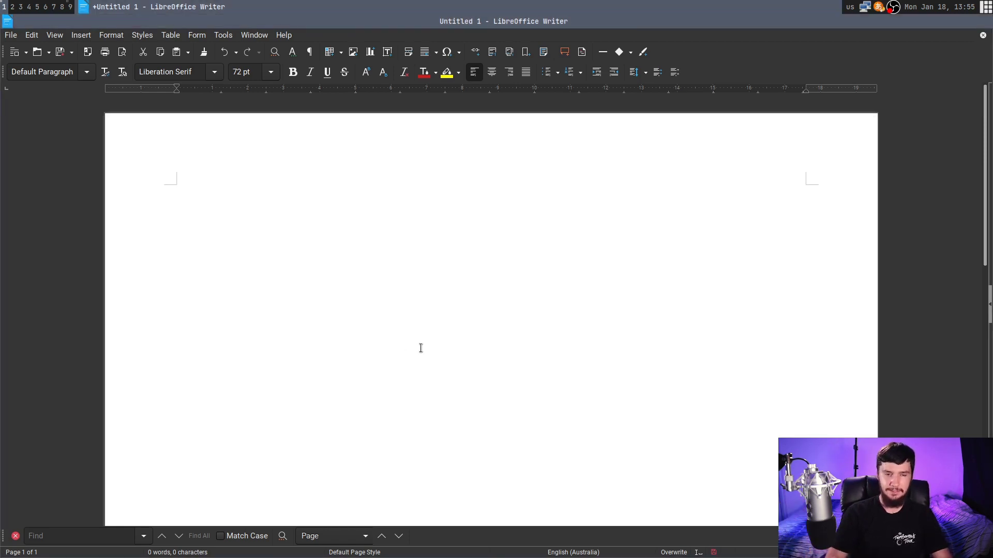
# Type noboru, browse candidates 上る and 登る, then commit the katakana ノボル.
pyautogui.write('nobor')
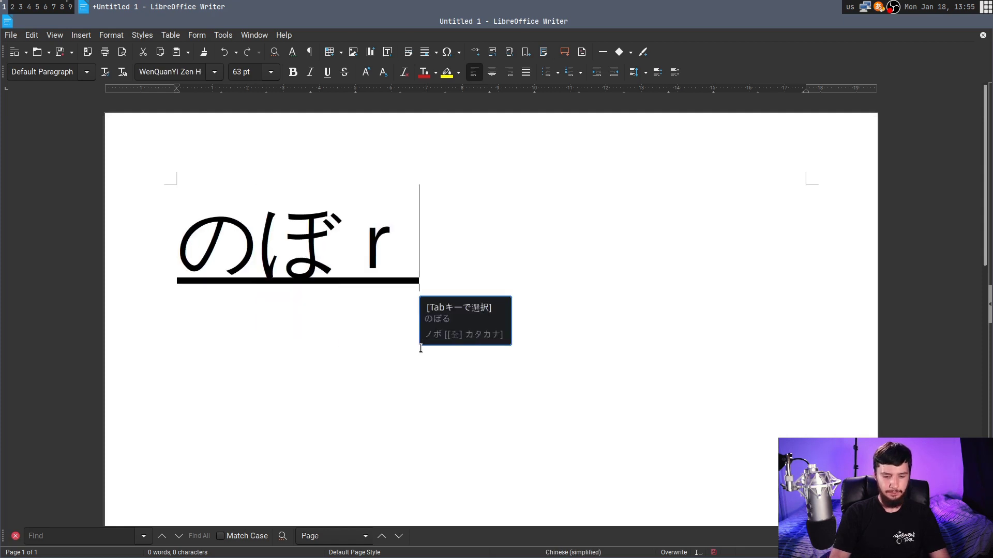
pyautogui.write('u')
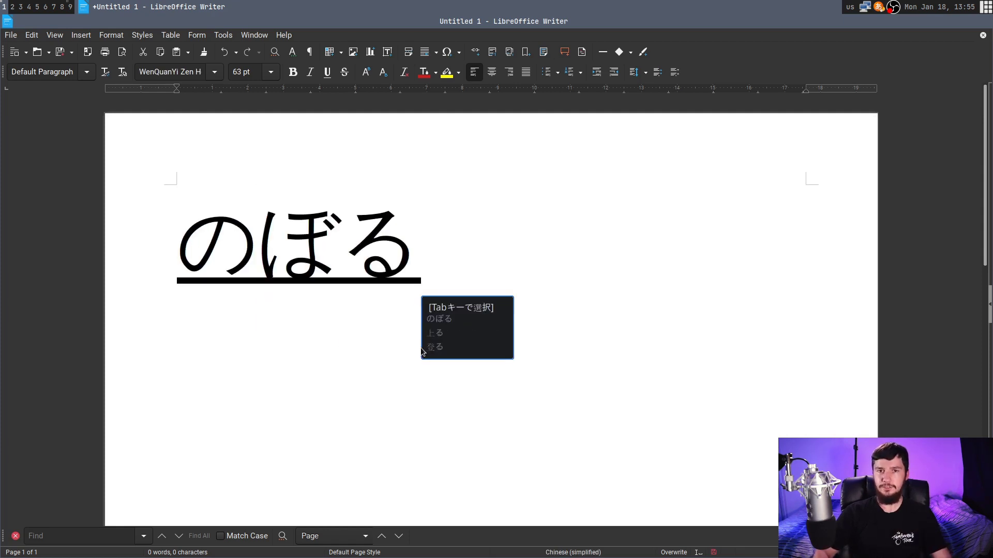
pyautogui.press('Tab')
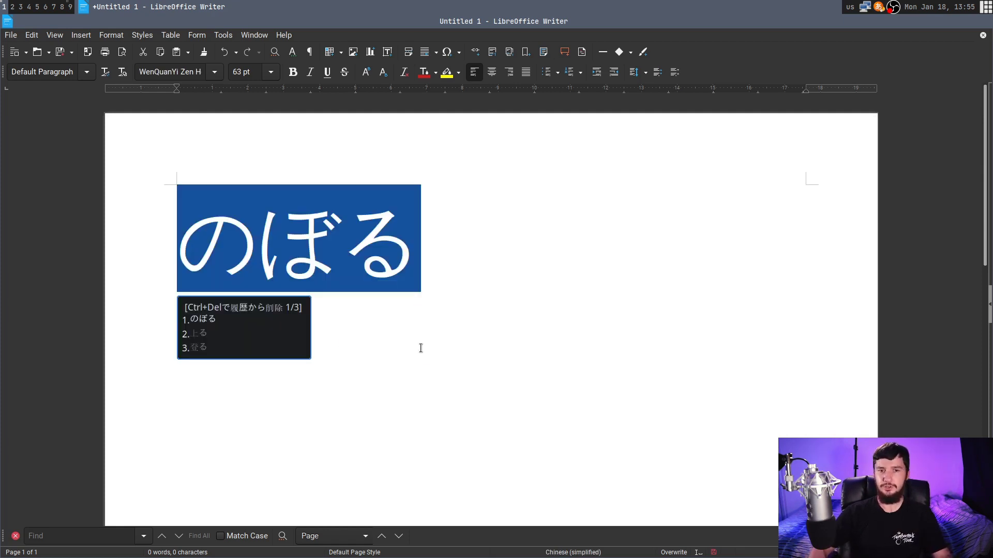
pyautogui.press('Tab')
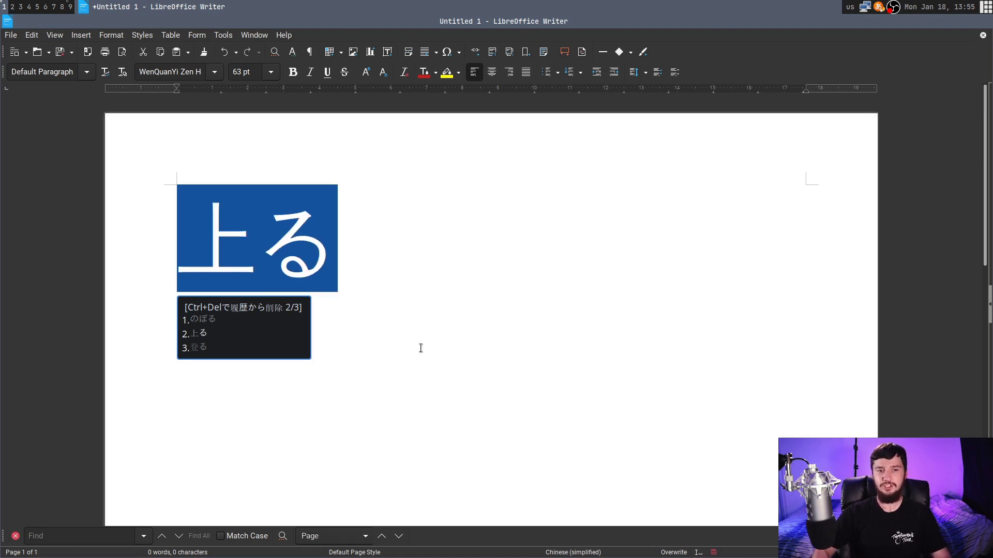
pyautogui.press('Tab')
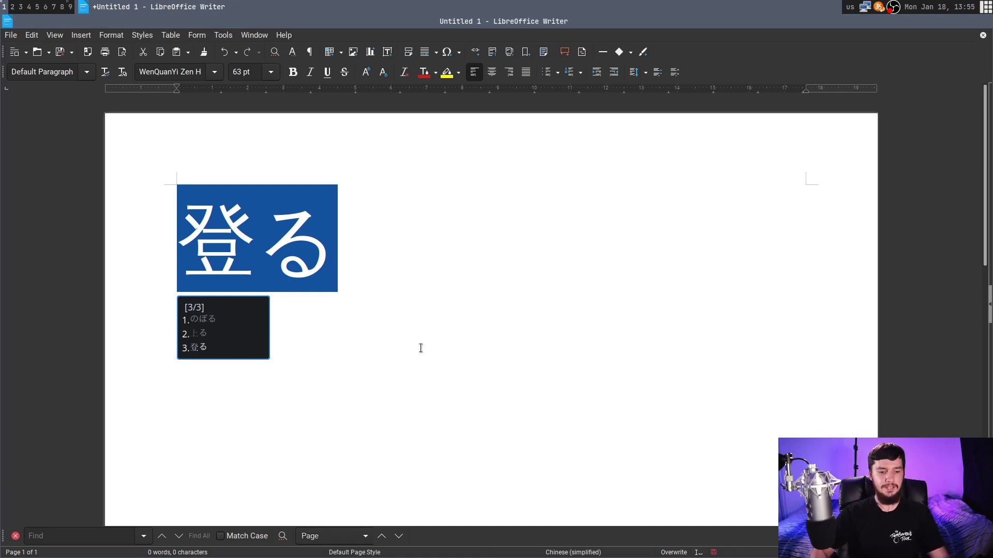
pyautogui.press('Tab')
pyautogui.press('Tab')
pyautogui.press('Tab')
pyautogui.press('Tab')
pyautogui.press('Tab')
pyautogui.press('Tab')
pyautogui.press('Tab')
pyautogui.press('Tab')
pyautogui.press('Tab')
pyautogui.press('Tab')
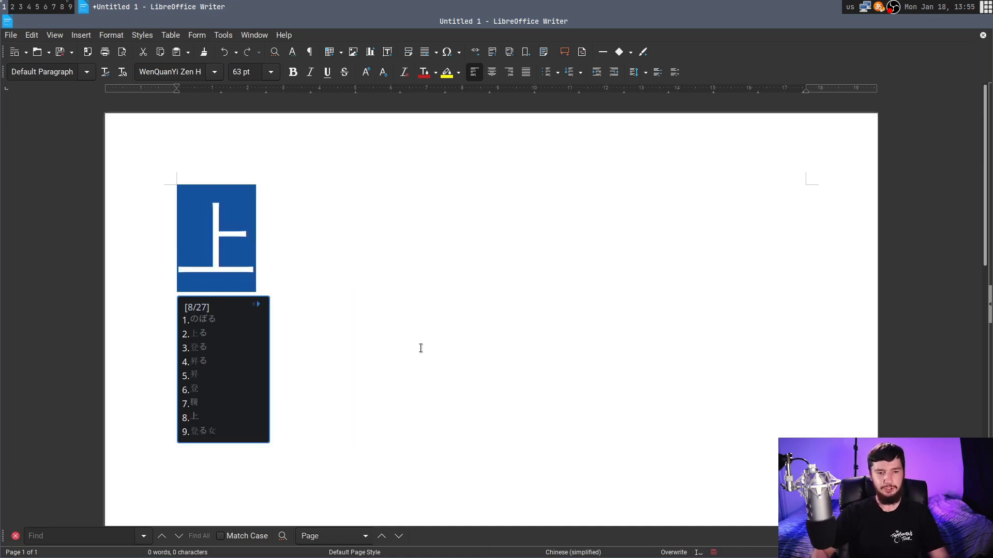
pyautogui.hotkey('shift', 'Tab')
pyautogui.hotkey('shift', 'Tab')
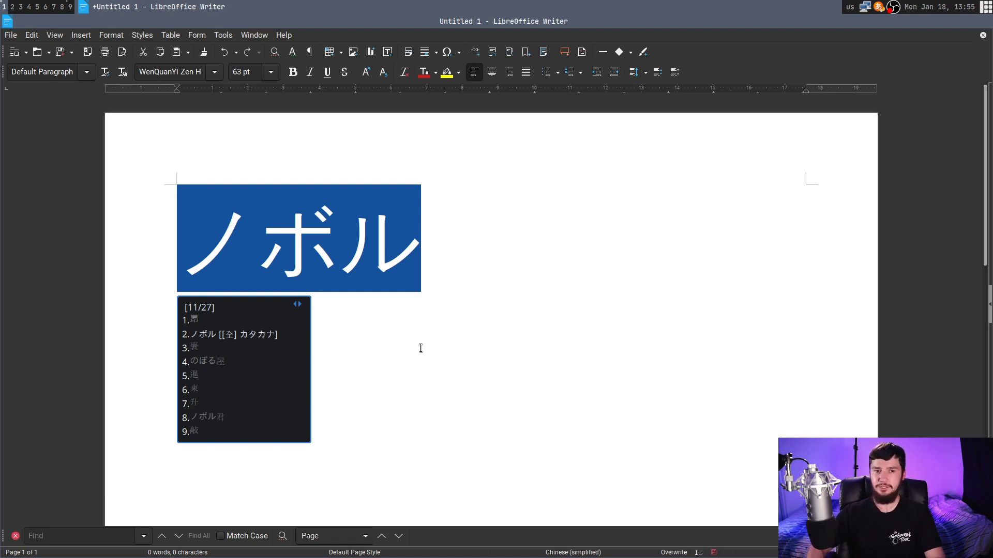
pyautogui.press('Return')
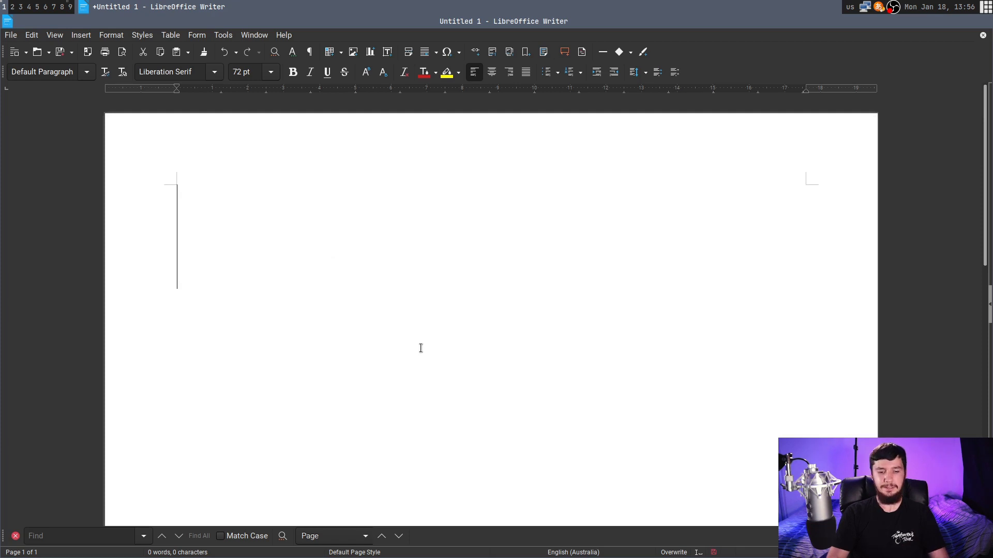
# Type amerika and convert あめりか to katakana アメリカ.
pyautogui.write('amerika')
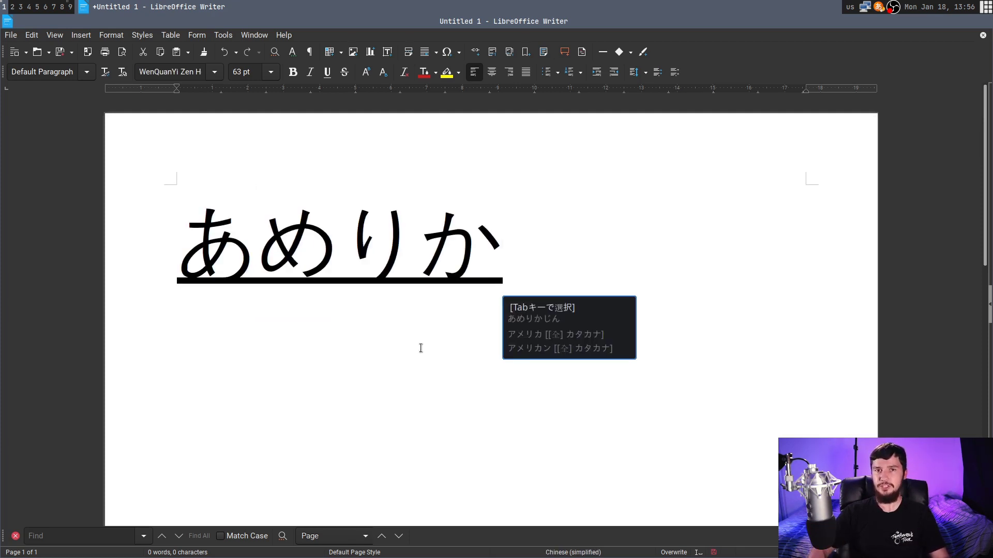
pyautogui.press('Tab')
pyautogui.press('Tab')
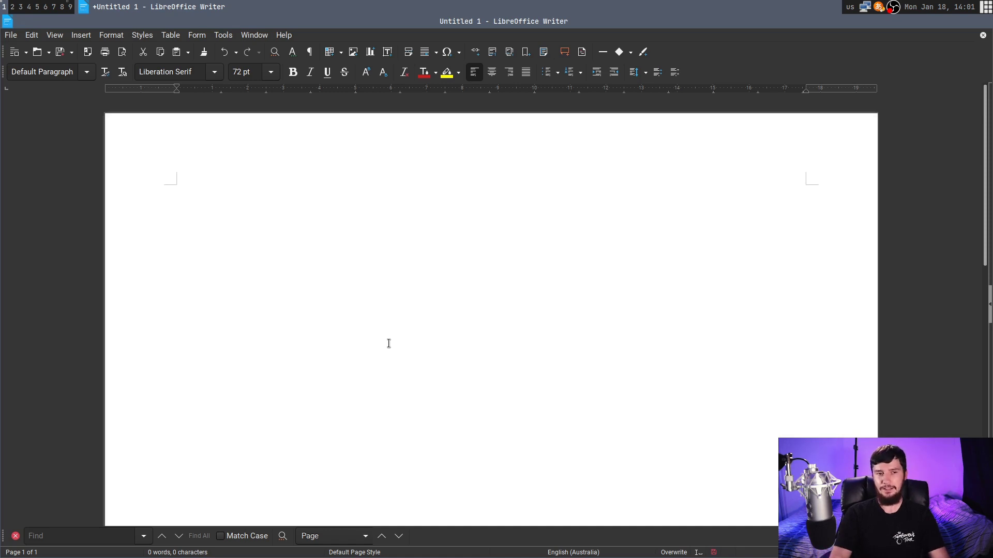
# Convert いれる, shrink the first segment to いれ and choose katakana イレ for it.
pyautogui.write('いれる')
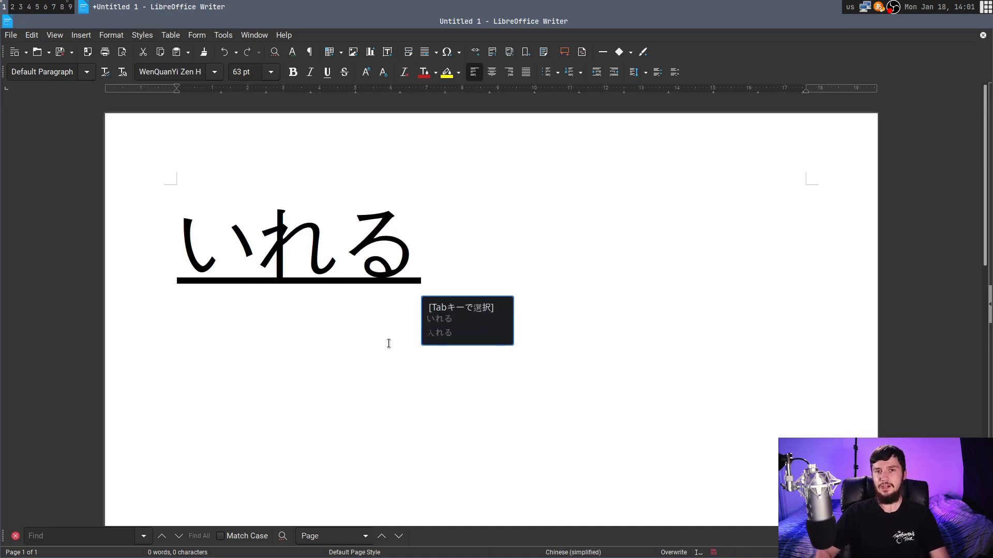
pyautogui.press('space')
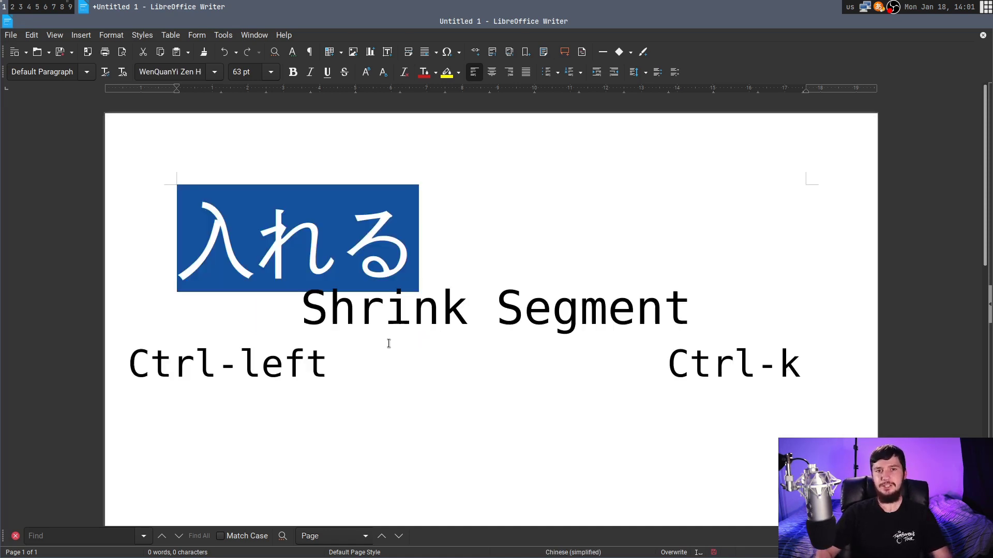
pyautogui.hotkey('ctrl', 'Left')
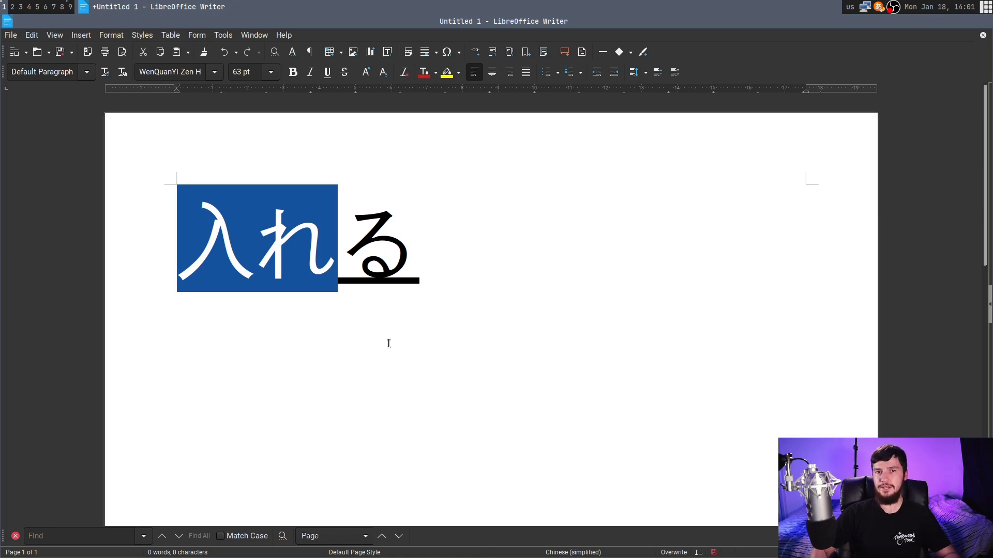
pyautogui.press('space')
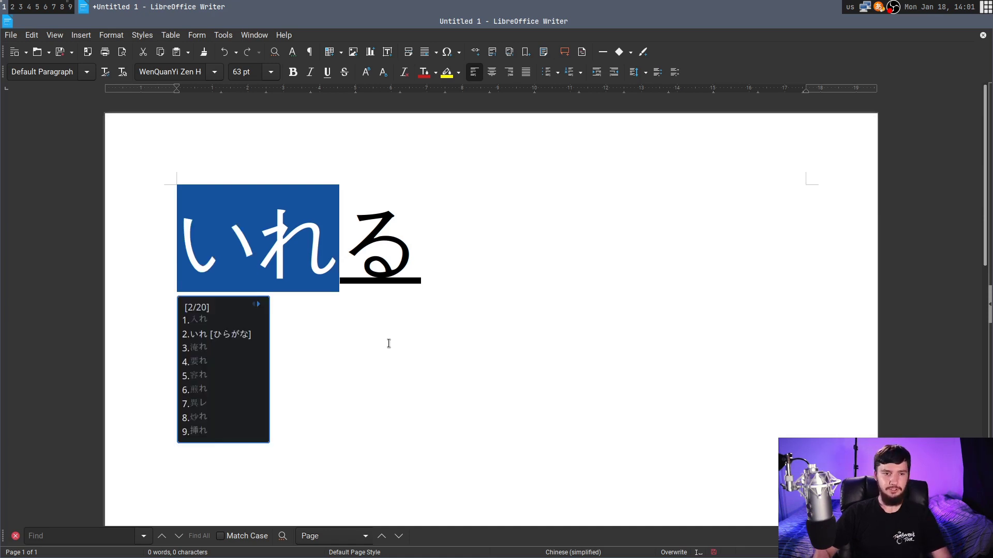
pyautogui.press('space')
pyautogui.press('space')
pyautogui.press('space')
pyautogui.press('space')
pyautogui.press('space')
pyautogui.press('space')
pyautogui.press('space')
pyautogui.press('space')
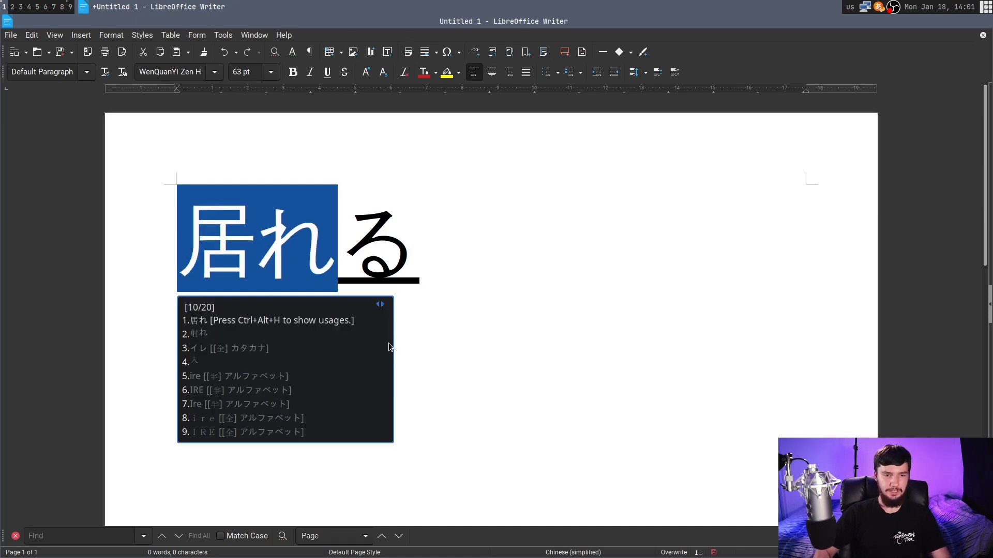
pyautogui.press('space')
pyautogui.press('space')
pyautogui.press('space')
pyautogui.press('Up')
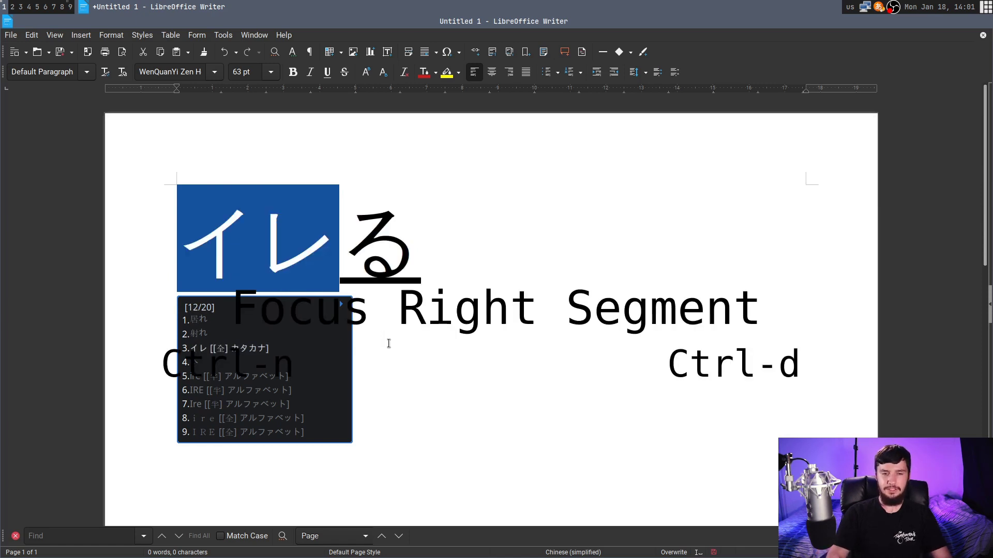
# Move to the る segment and convert it to a kanji such as 留.
pyautogui.hotkey('ctrl', 'n')
pyautogui.press('space')
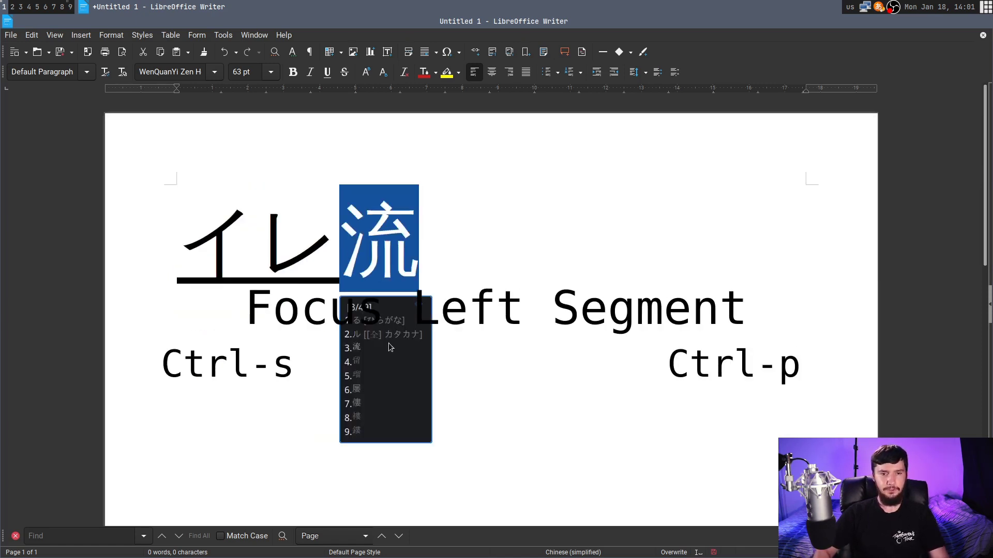
pyautogui.press('space')
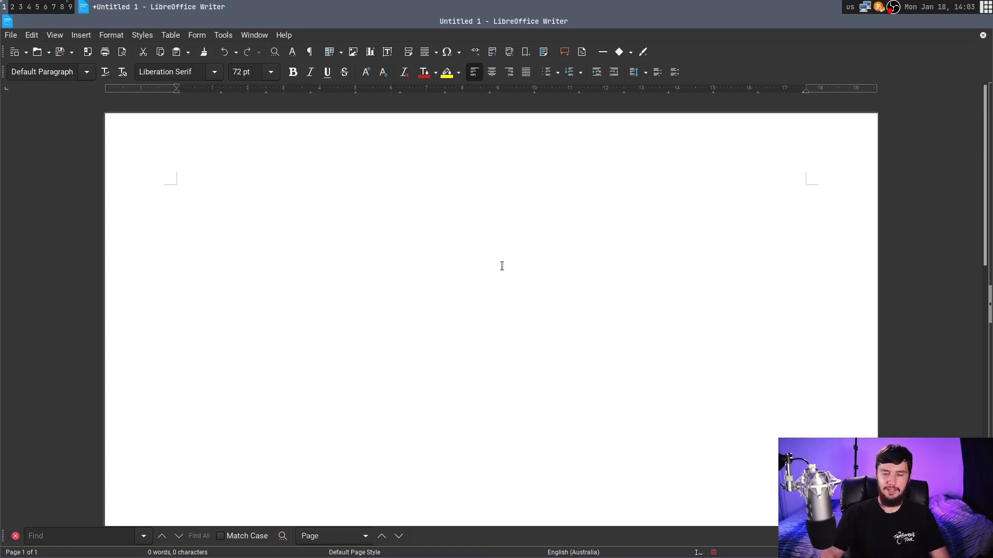
# Enter the Japanese full stop 。 from the Mozc candidates for 'o'.
pyautogui.write('o')
pyautogui.press('space')
pyautogui.press('space')
pyautogui.press('space')
pyautogui.press('space')
pyautogui.press('space')
pyautogui.press('space')
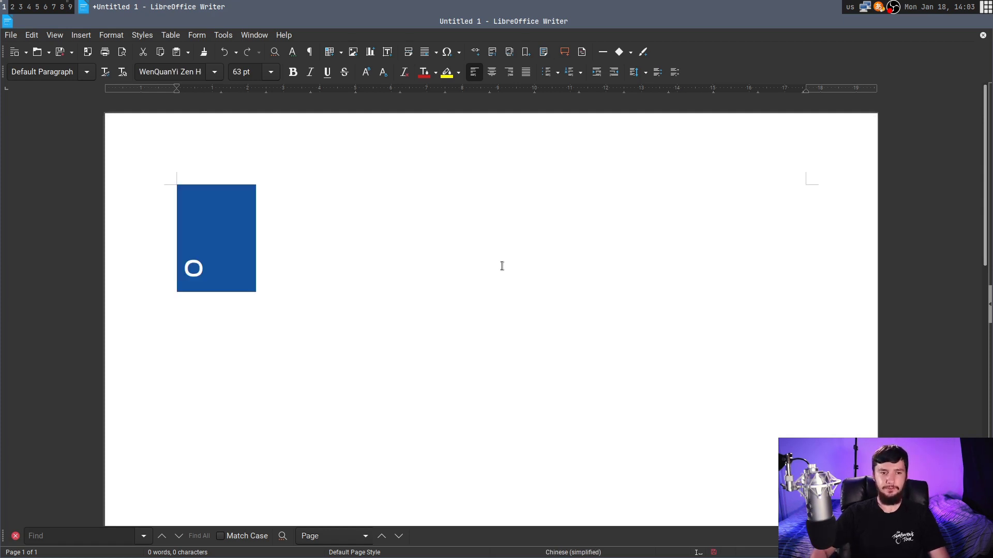
pyautogui.press('space')
# Enter the ideographic comma 、 from the comma candidates.
pyautogui.press('space')
pyautogui.press('Up')
pyautogui.press('Return')
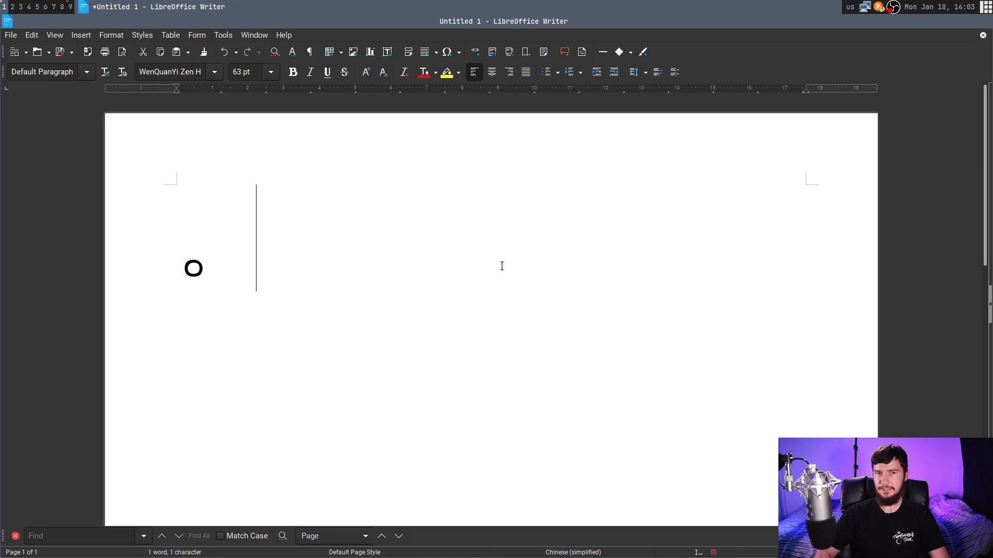
pyautogui.write(',')
pyautogui.press('space')
pyautogui.press('space')
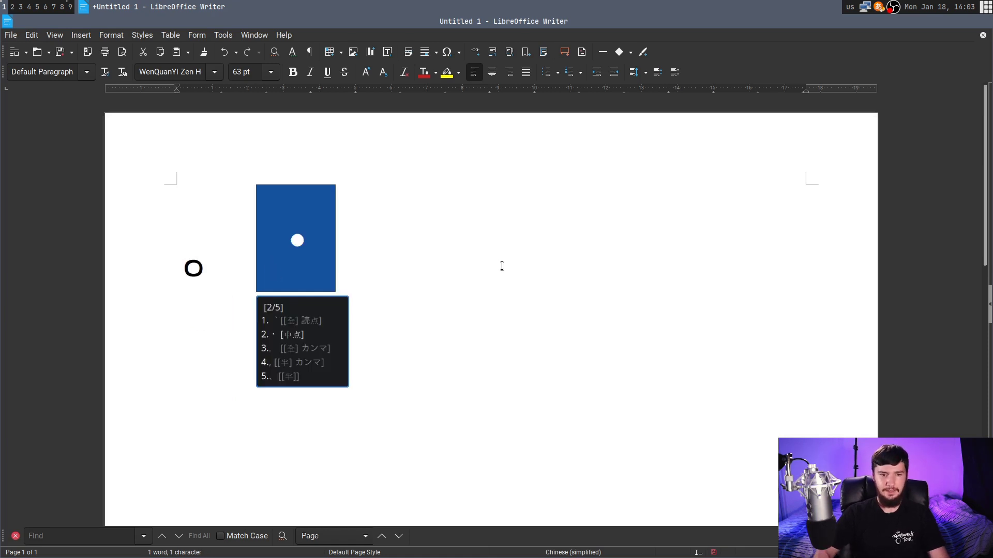
pyautogui.press('space')
pyautogui.press('space')
pyautogui.press('space')
pyautogui.press('Return')
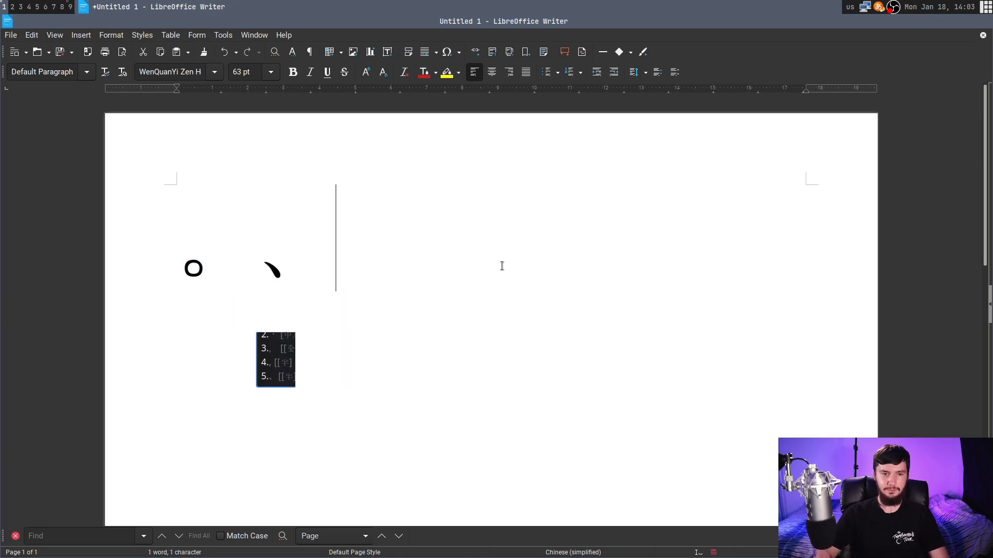
# Convert '~' and commit the overline ‾ from its candidates.
pyautogui.write('~')
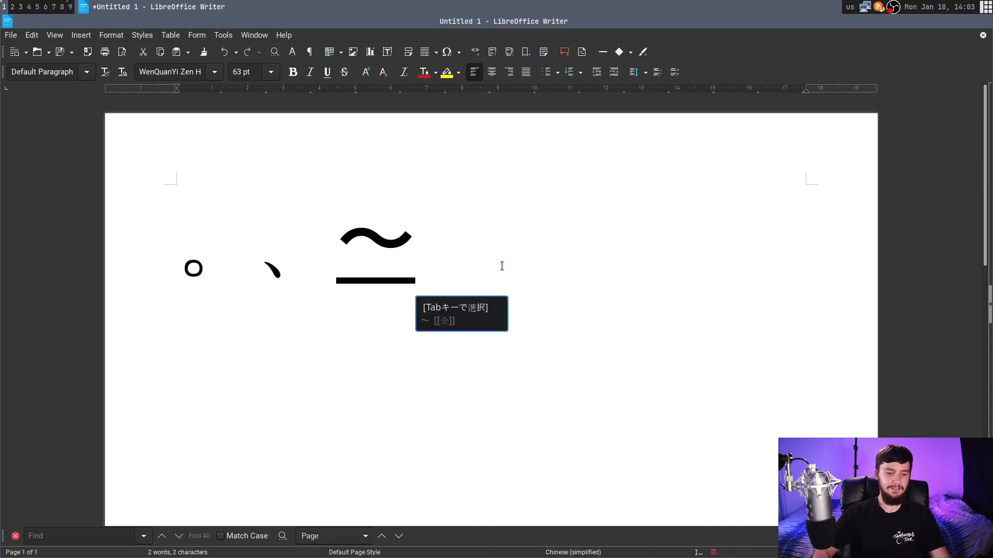
pyautogui.press('space')
pyautogui.press('space')
pyautogui.press('space')
pyautogui.press('Up')
pyautogui.press('space')
pyautogui.press('Return')
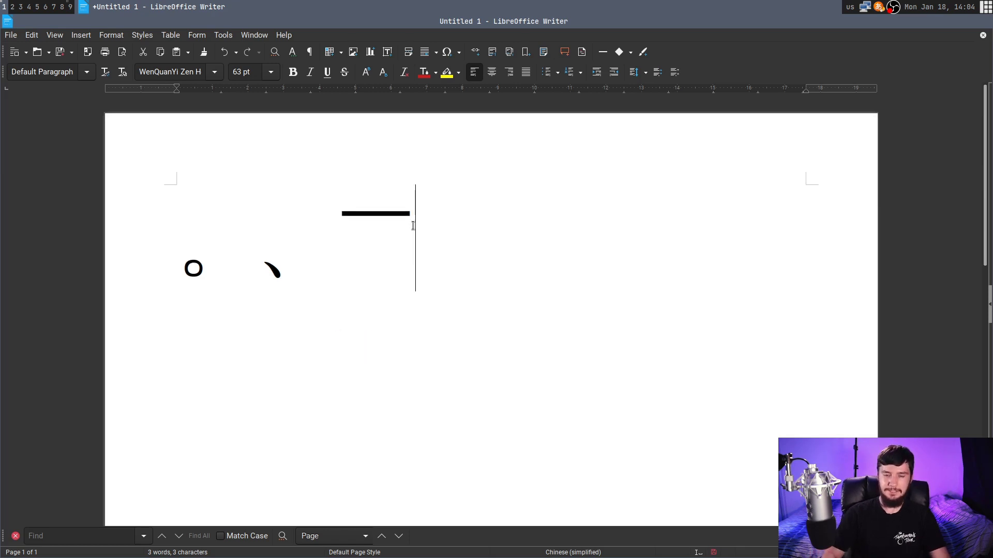
# Convert '/' and commit the ÷ emoji from the symbol candidates.
pyautogui.write('/')
pyautogui.press('space')
pyautogui.press('space')
pyautogui.press('space')
pyautogui.press('space')
pyautogui.press('space')
pyautogui.press('space')
pyautogui.press('space')
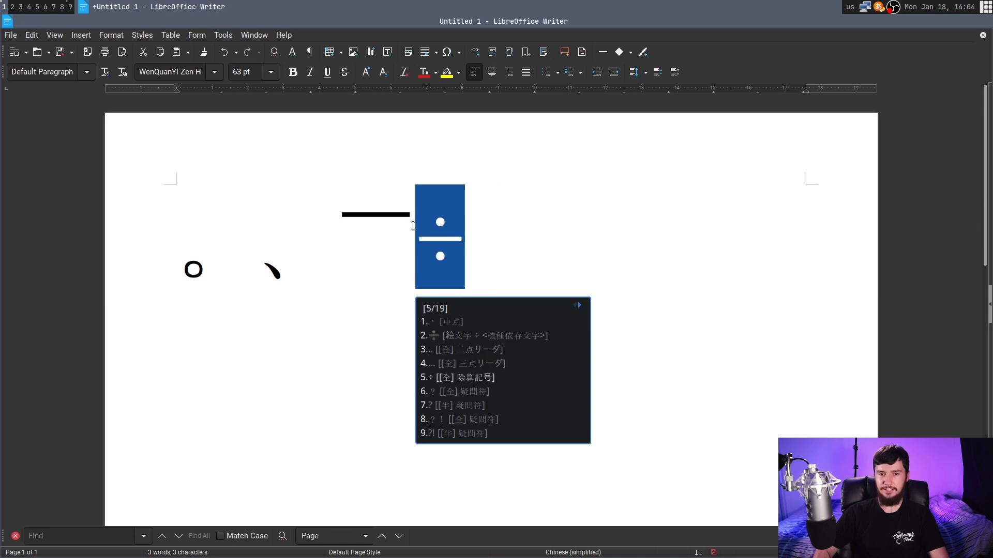
pyautogui.press('space')
pyautogui.press('Up')
pyautogui.press('Up')
pyautogui.press('Up')
pyautogui.press('Up')
pyautogui.press('Up')
pyautogui.press('Up')
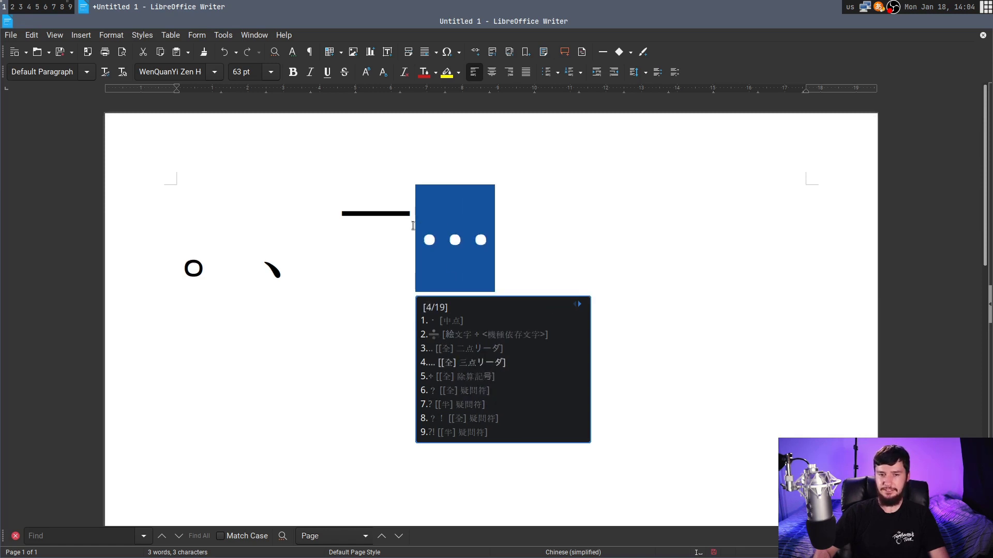
pyautogui.press('Return')
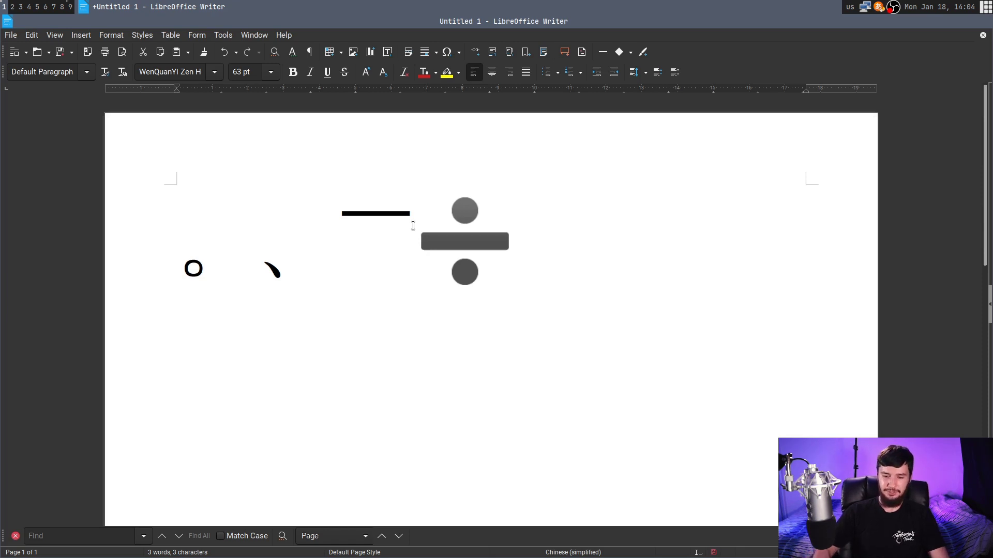
# Type '[]' and switch the bracket candidate from 【】 to 『』.
pyautogui.write('[]')
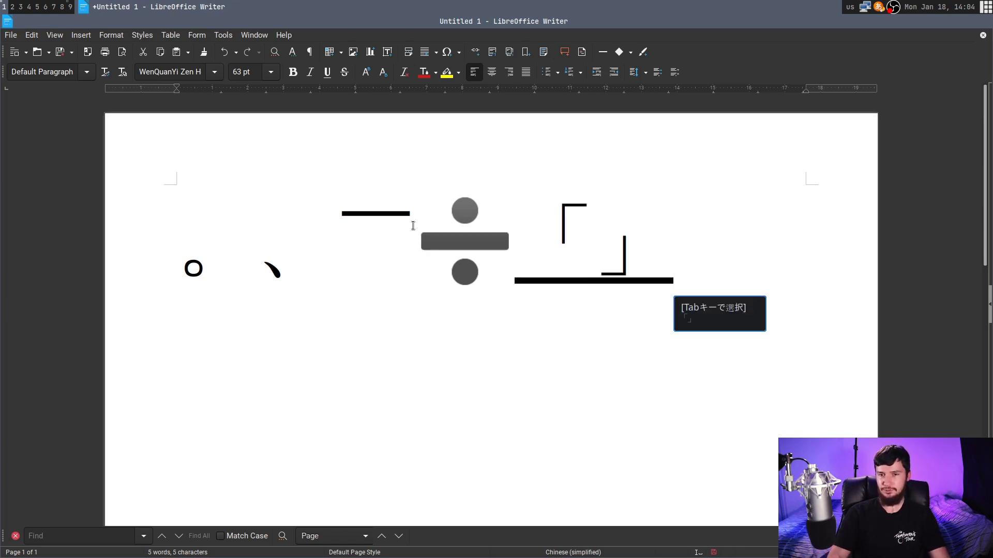
pyautogui.press('Tab')
pyautogui.press('Tab')
pyautogui.press('Tab')
pyautogui.press('Tab')
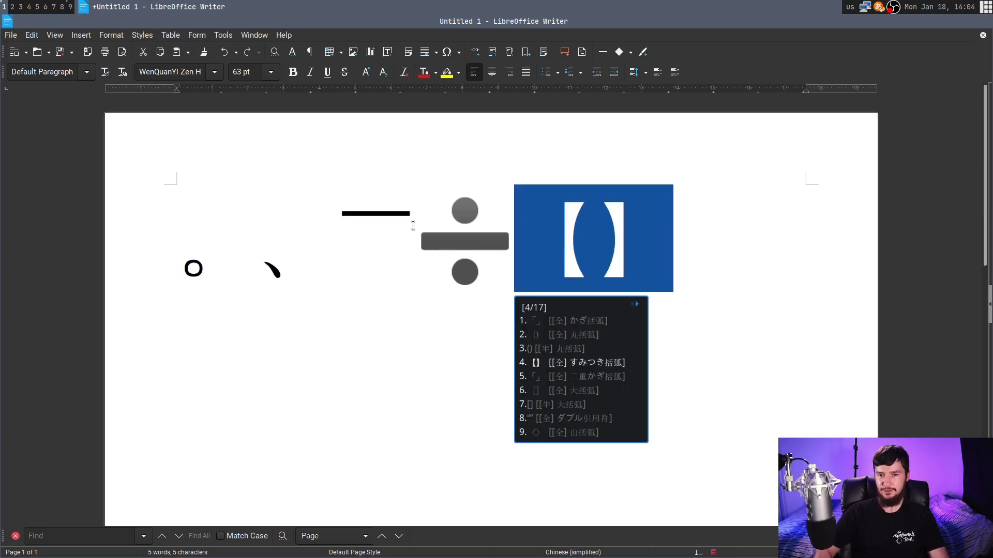
pyautogui.press('Tab')
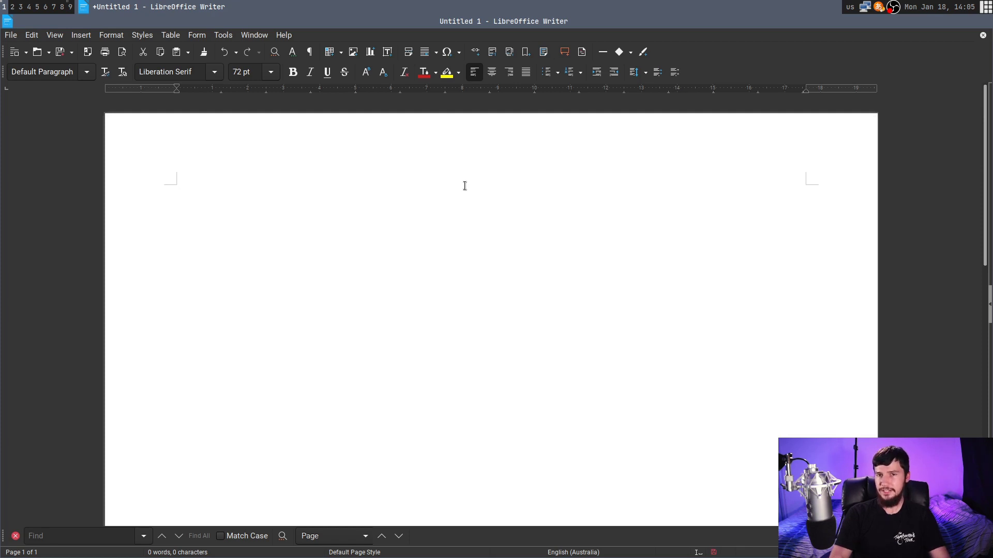
# Convert '-' to the long dash ー and show its dash alternatives.
pyautogui.write('-')
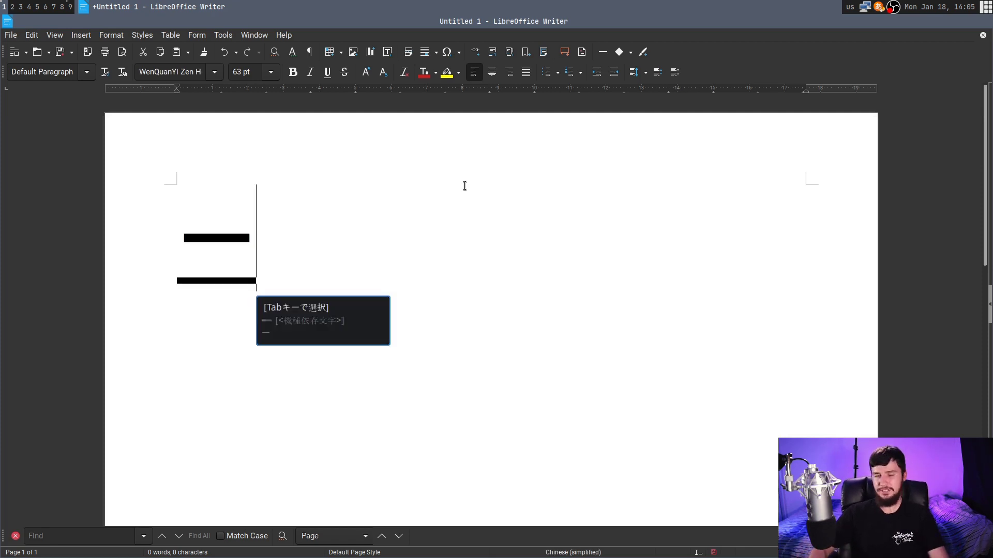
pyautogui.press('space')
pyautogui.press('space')
pyautogui.press('space')
pyautogui.press('space')
pyautogui.press('space')
pyautogui.press('space')
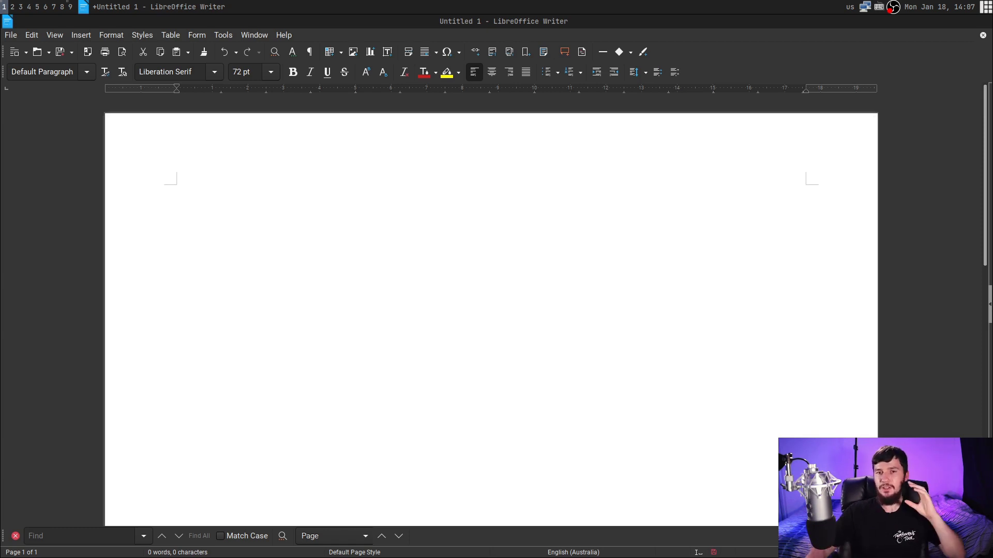
pyautogui.click(368, 261)
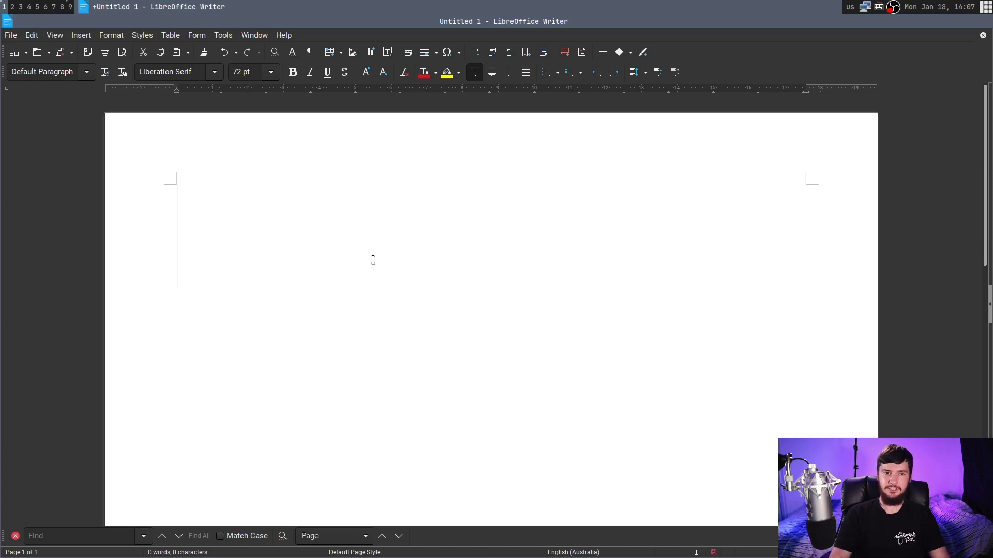
pyautogui.hotkey('ctrl', 'space')
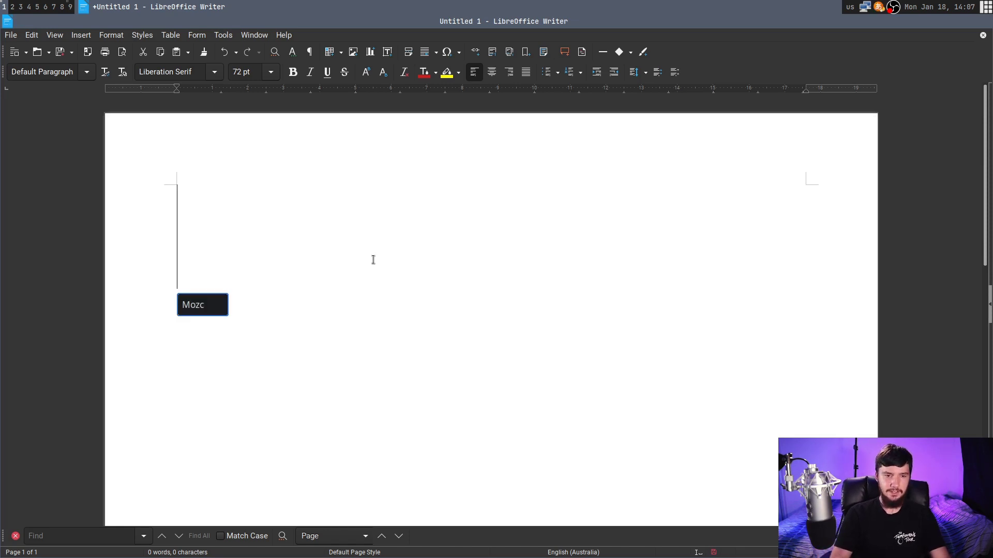
pyautogui.write('maru')
pyautogui.press('space')
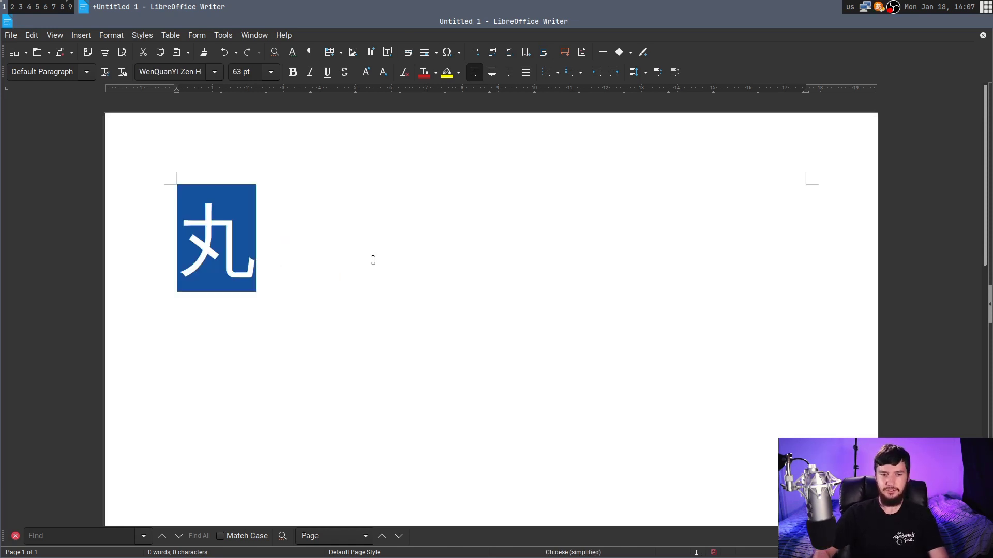
pyautogui.press('space')
pyautogui.press('space')
pyautogui.press('space')
pyautogui.press('space')
pyautogui.press('space')
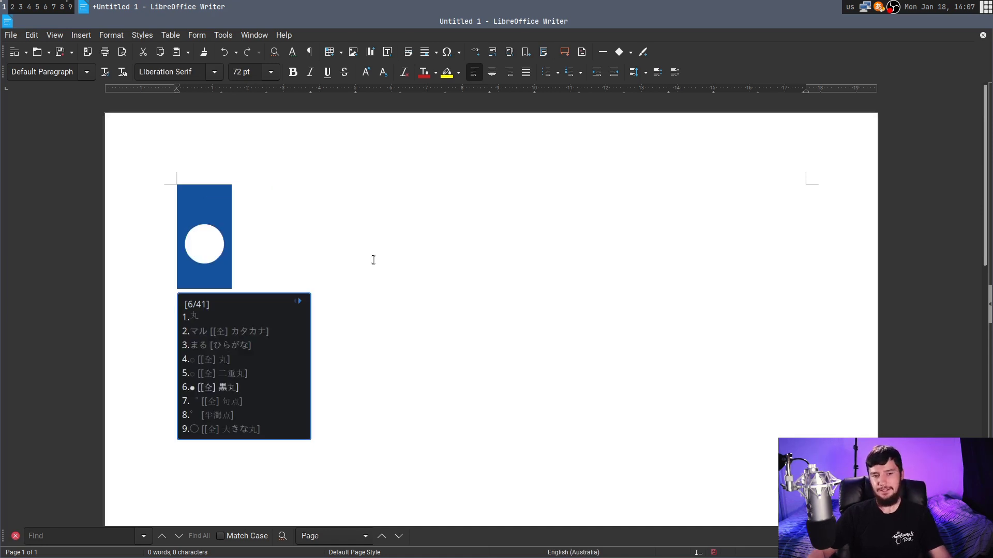
pyautogui.press('Up')
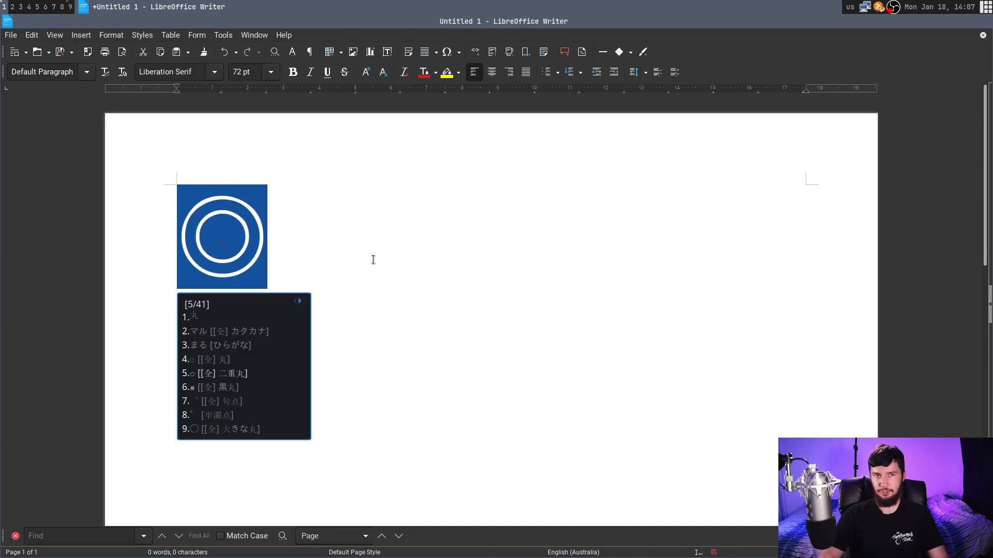
pyautogui.press('Return')
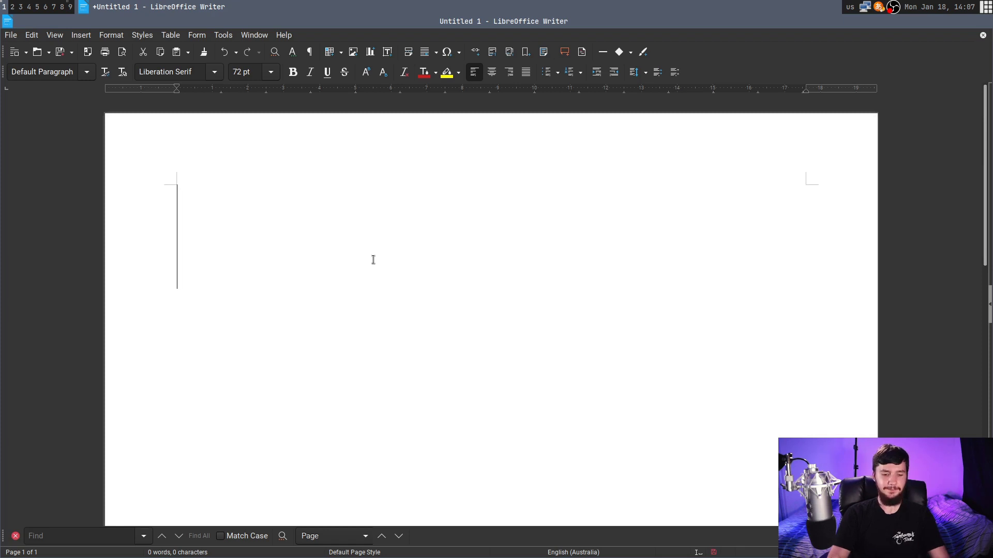
pyautogui.write('chesu')
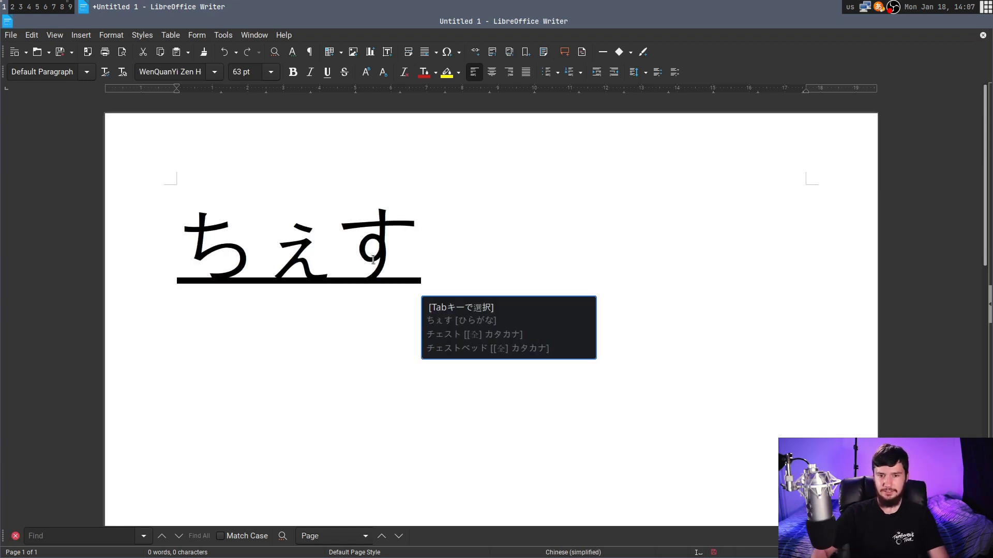
pyautogui.press('space')
pyautogui.press('space')
pyautogui.press('Down')
pyautogui.press('Down')
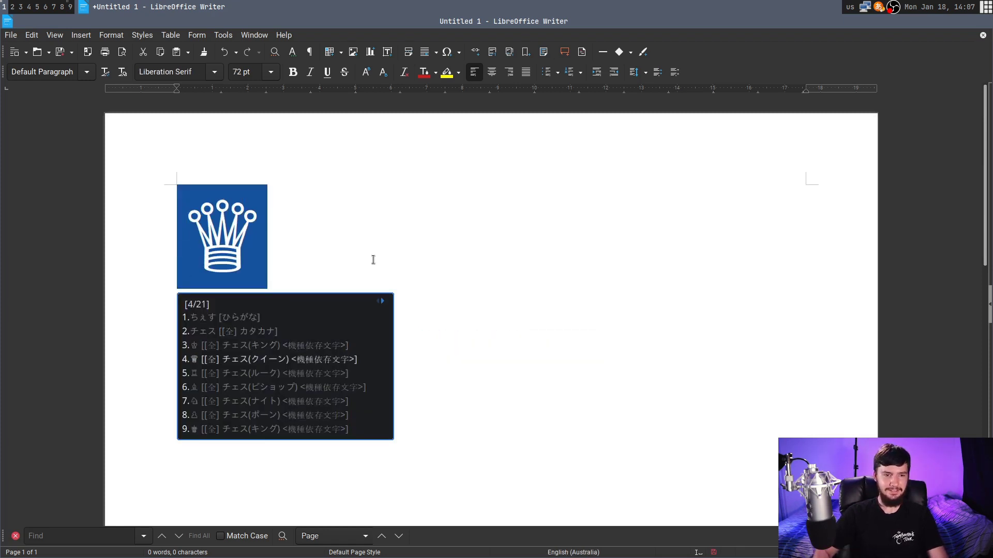
pyautogui.press('Up')
pyautogui.press('Down')
pyautogui.press('Down')
pyautogui.press('Down')
pyautogui.press('Down')
pyautogui.press('Down')
pyautogui.press('Down')
pyautogui.press('Down')
pyautogui.press('Down')
pyautogui.press('Down')
pyautogui.press('Down')
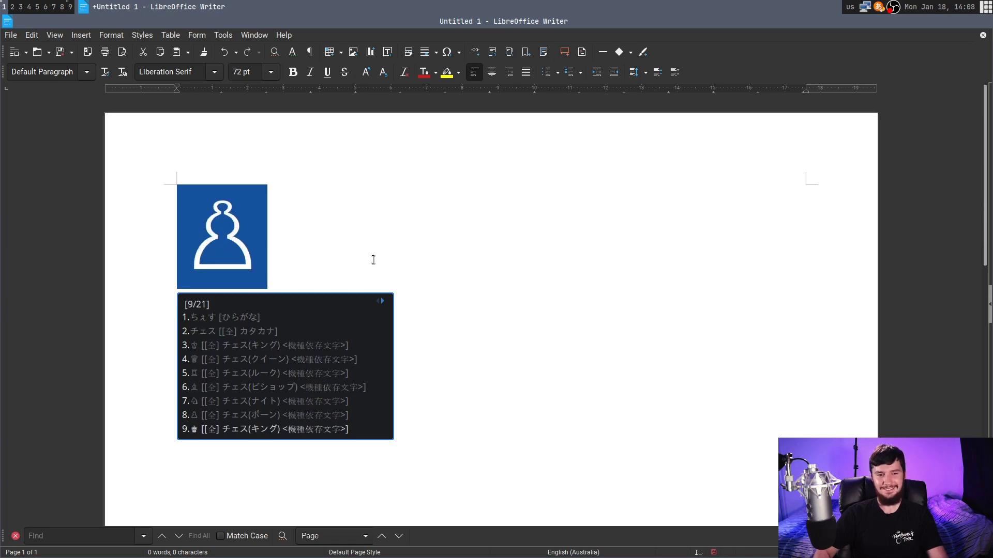
pyautogui.press('Up')
pyautogui.press('Up')
pyautogui.press('Up')
pyautogui.press('Up')
pyautogui.press('Up')
pyautogui.press('Up')
pyautogui.press('Up')
pyautogui.press('Up')
pyautogui.press('Escape')
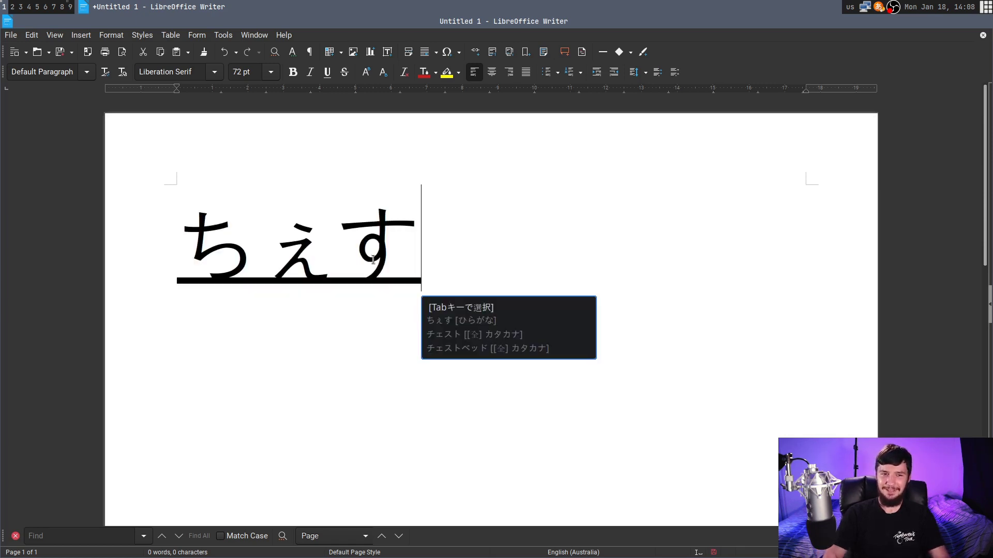
pyautogui.press('Escape')
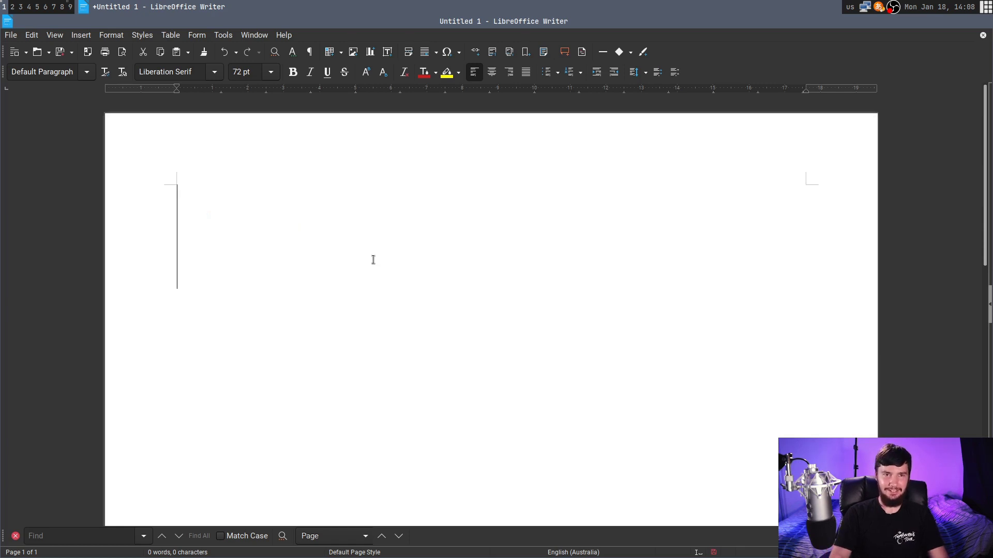
pyautogui.write('ha-to')
pyautogui.press('space')
pyautogui.press('space')
pyautogui.press('space')
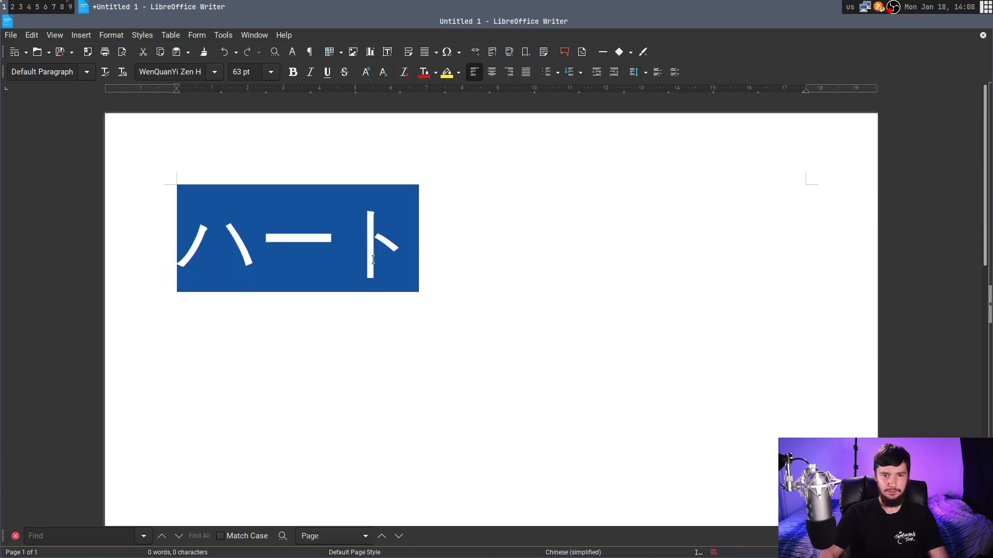
pyautogui.press('space')
pyautogui.press('space')
pyautogui.press('space')
pyautogui.press('space')
pyautogui.press('Up')
pyautogui.press('Escape')
pyautogui.press('Escape')
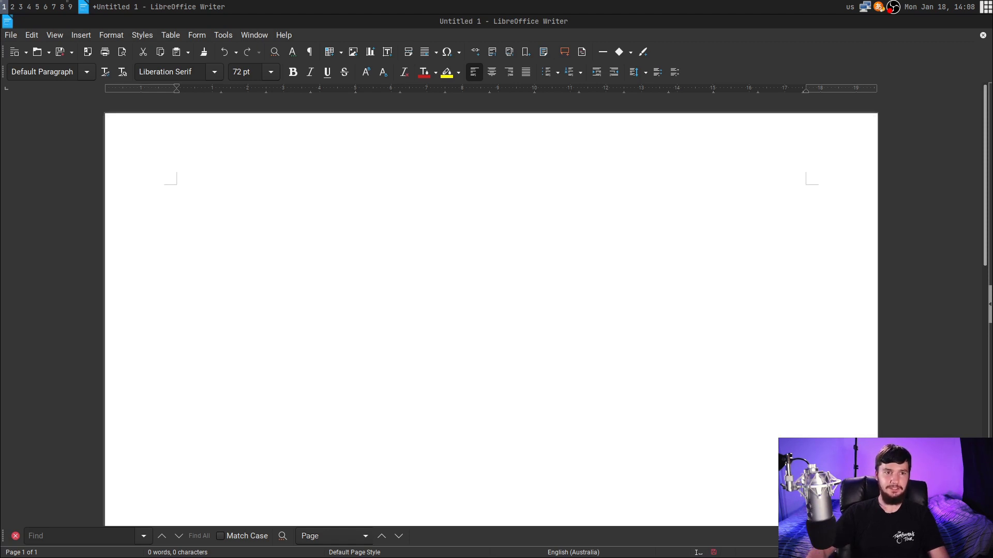
# Switch to the hadamitzky.de special characters page in Brave and scroll through its Input/Results table.
pyautogui.hotkey('alt', 'Tab')
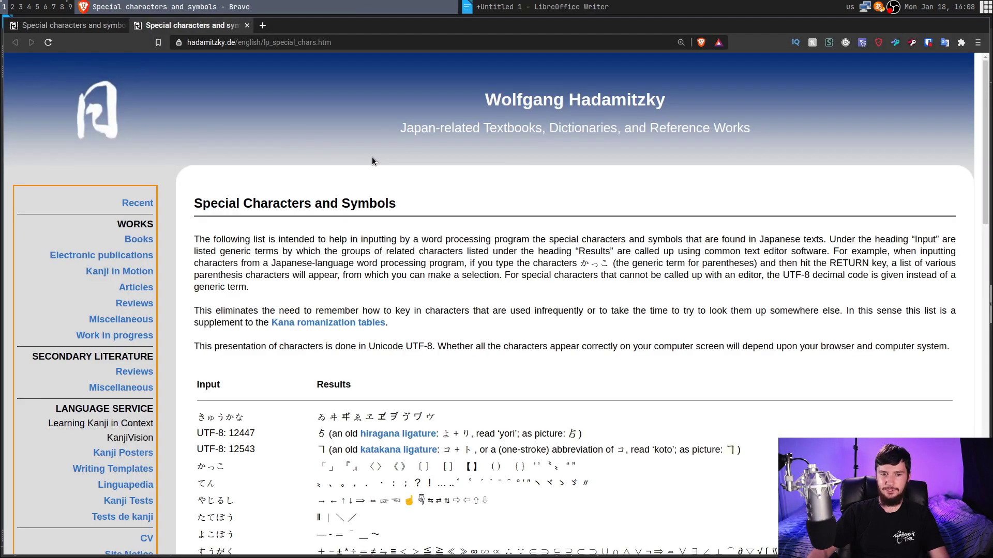
pyautogui.scroll(-5, 372, 162)
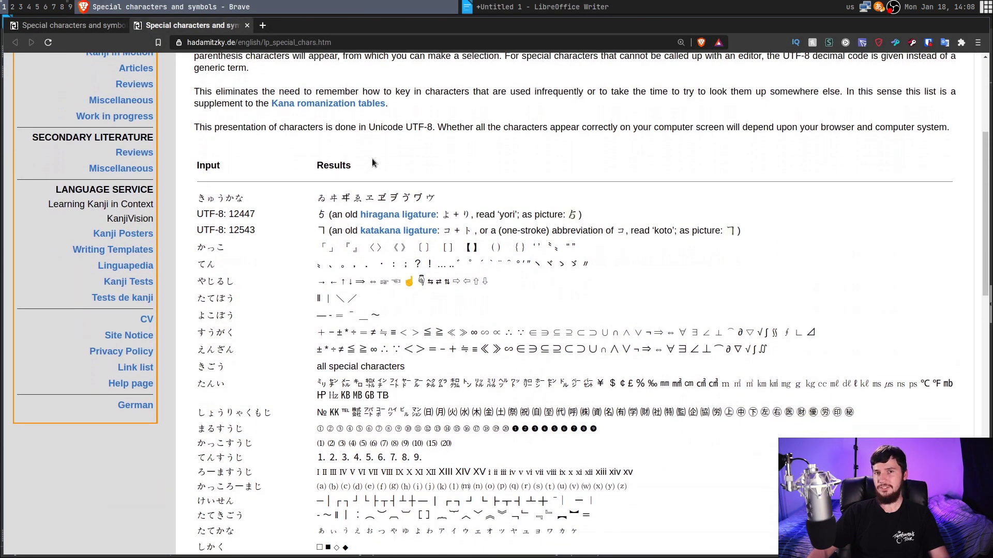
pyautogui.scroll(-3, 372, 159)
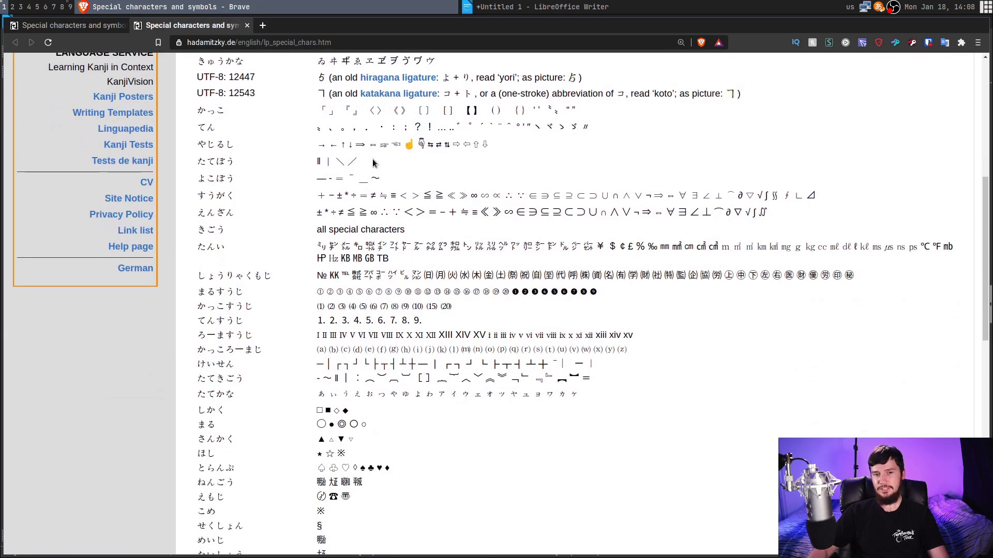
pyautogui.scroll(-4, 367, 160)
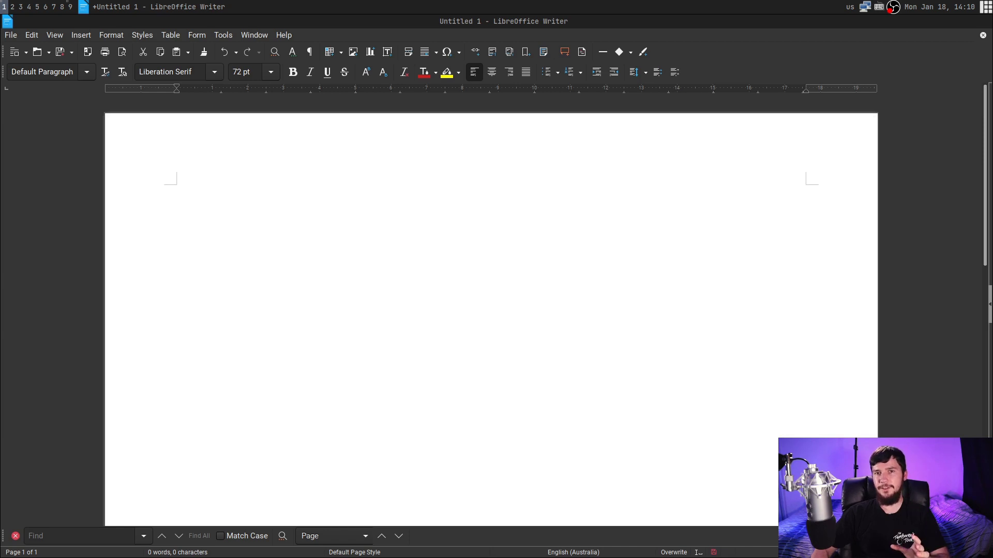
pyautogui.click(182, 246)
pyautogui.write('kao')
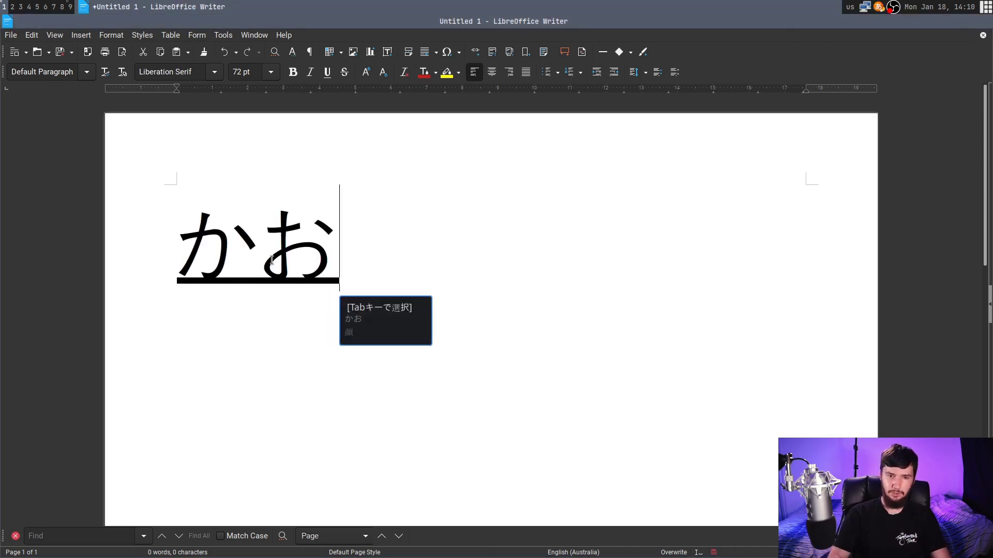
pyautogui.press('space')
pyautogui.press('space')
pyautogui.press('space')
pyautogui.press('space')
pyautogui.press('space')
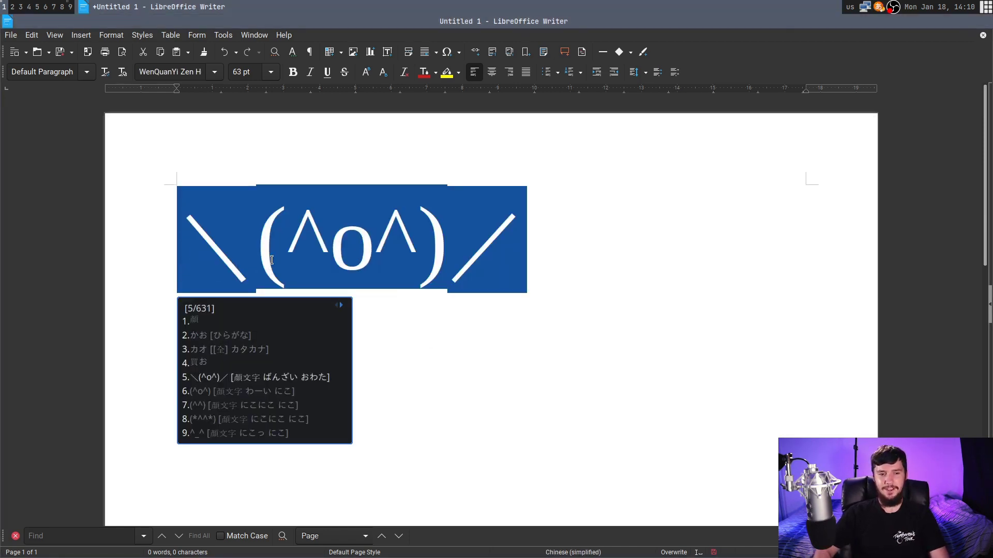
pyautogui.press('space')
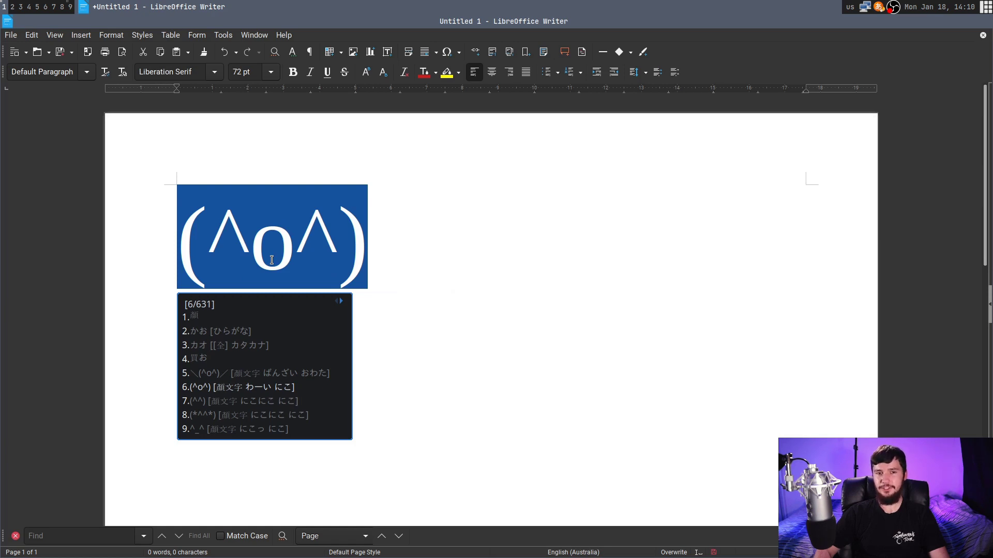
pyautogui.press('space')
pyautogui.press('space')
pyautogui.press('space')
pyautogui.press('space')
pyautogui.press('Up')
pyautogui.press('Up')
pyautogui.press('Up')
pyautogui.press('Up')
pyautogui.press('Up')
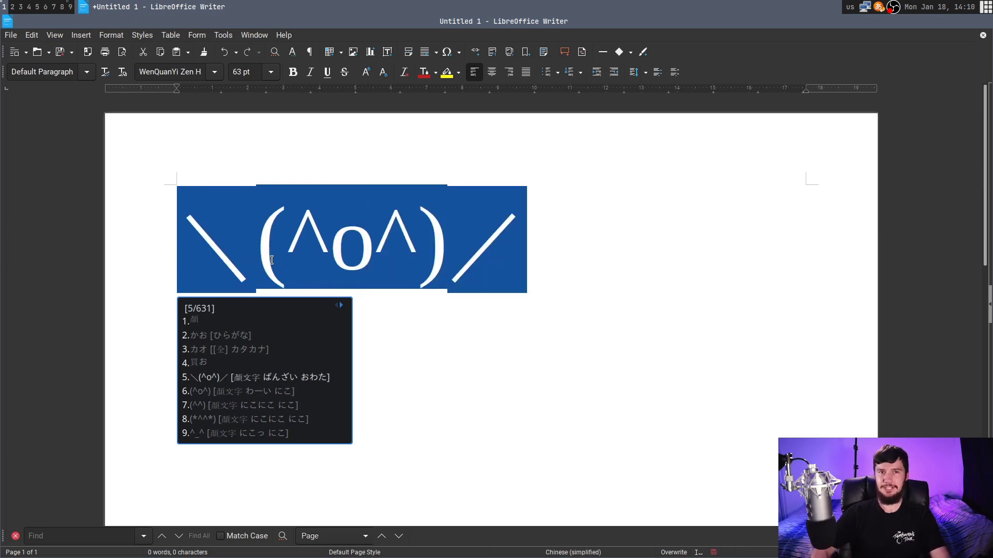
pyautogui.press('Escape')
pyautogui.press('Escape')
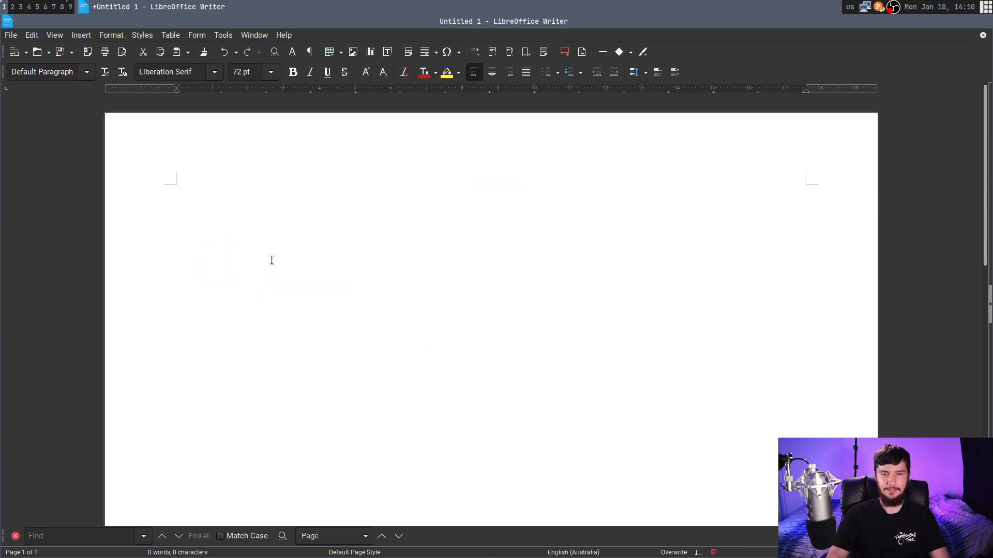
# Convert 'emoji' to えもじ and insert the writing-hand emoji ✍ from its candidates.
pyautogui.write('emoji')
pyautogui.press('space')
pyautogui.press('space')
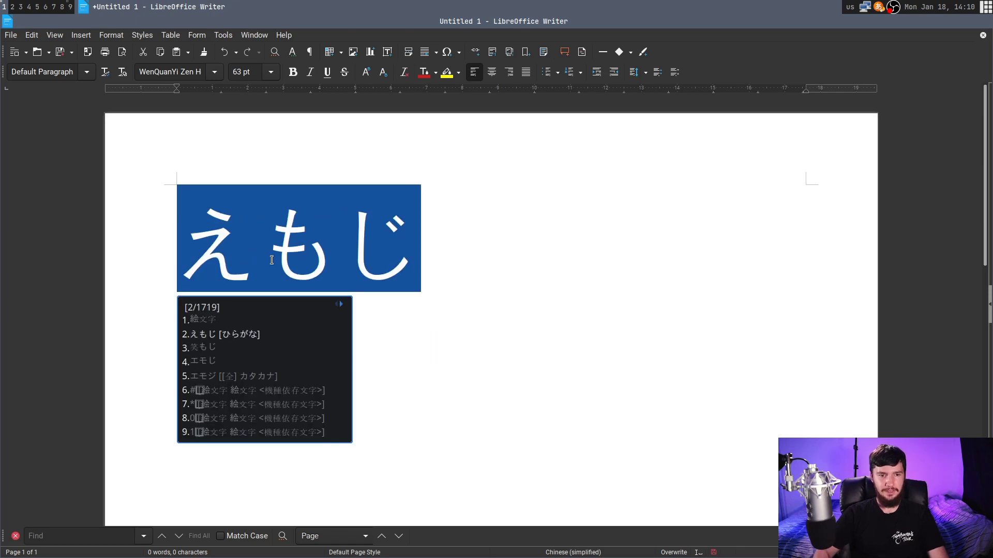
pyautogui.press('space')
pyautogui.press('space')
pyautogui.press('space')
pyautogui.press('space')
pyautogui.press('space')
pyautogui.press('space')
pyautogui.press('space')
pyautogui.press('space')
pyautogui.press('space')
pyautogui.press('space')
pyautogui.press('space')
pyautogui.press('space')
pyautogui.press('space')
pyautogui.press('space')
pyautogui.press('space')
pyautogui.press('space')
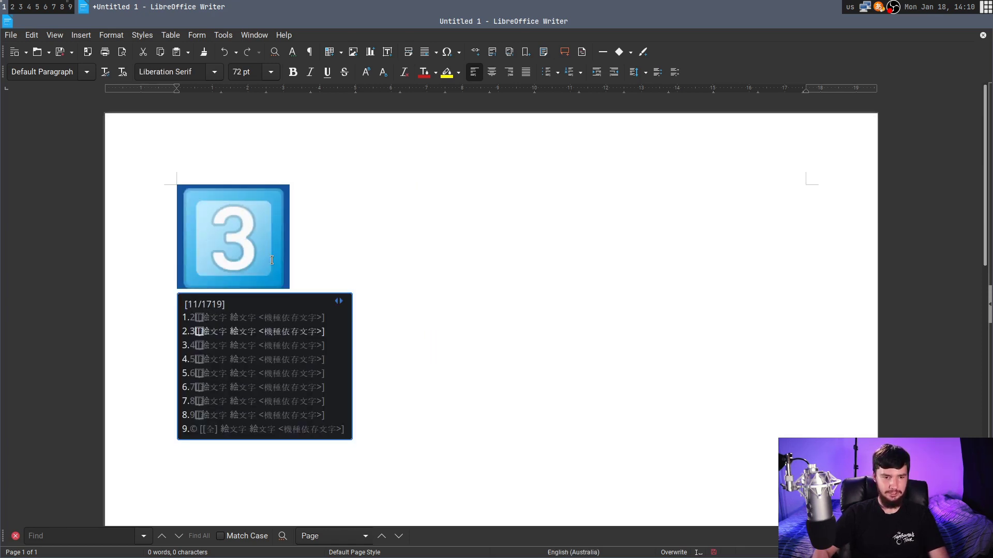
pyautogui.press('space')
pyautogui.press('space')
pyautogui.press('space')
pyautogui.press('space')
pyautogui.press('space')
pyautogui.press('space')
pyautogui.press('space')
pyautogui.press('space')
pyautogui.press('space')
pyautogui.press('space')
pyautogui.press('space')
pyautogui.press('space')
pyautogui.press('space')
pyautogui.press('space')
pyautogui.press('space')
pyautogui.press('space')
pyautogui.press('space')
pyautogui.press('space')
pyautogui.press('space')
pyautogui.press('space')
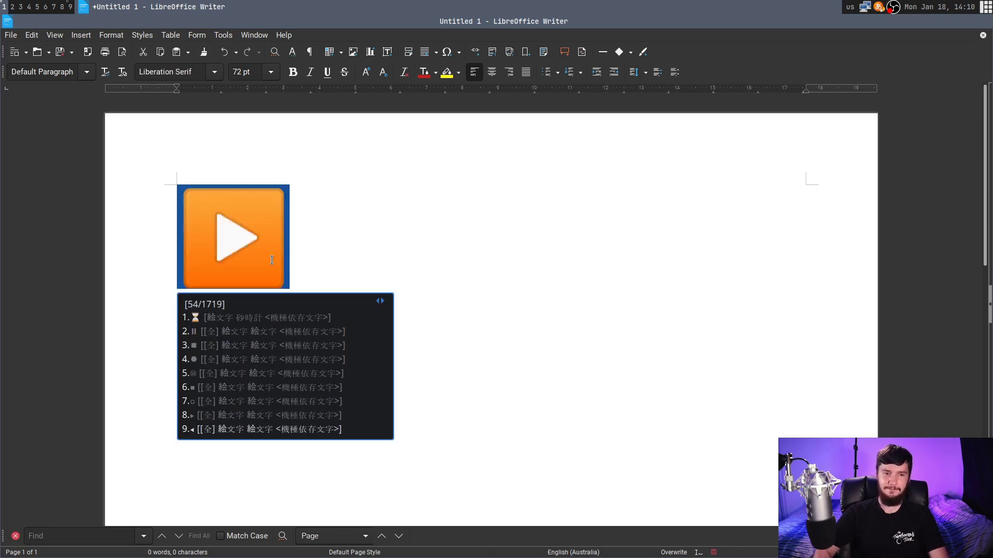
pyautogui.press('space')
pyautogui.press('space')
pyautogui.press('space')
pyautogui.press('space')
pyautogui.press('space')
pyautogui.press('space')
pyautogui.press('space')
pyautogui.press('space')
pyautogui.press('space')
pyautogui.press('space')
pyautogui.press('space')
pyautogui.press('space')
pyautogui.press('space')
pyautogui.press('space')
pyautogui.press('space')
pyautogui.press('space')
pyautogui.press('space')
pyautogui.press('space')
pyautogui.press('space')
pyautogui.press('space')
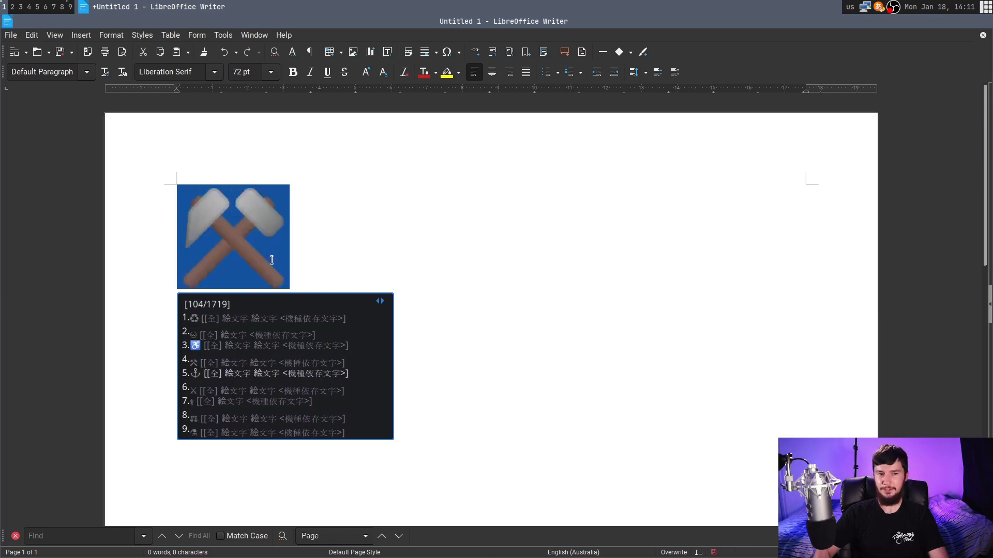
pyautogui.press('space')
pyautogui.press('space')
pyautogui.press('space')
pyautogui.press('space')
pyautogui.press('space')
pyautogui.press('space')
pyautogui.press('space')
pyautogui.press('space')
pyautogui.press('space')
pyautogui.press('space')
pyautogui.press('space')
pyautogui.press('space')
pyautogui.press('space')
pyautogui.press('space')
pyautogui.press('space')
pyautogui.press('space')
pyautogui.press('space')
pyautogui.press('space')
pyautogui.press('space')
pyautogui.press('space')
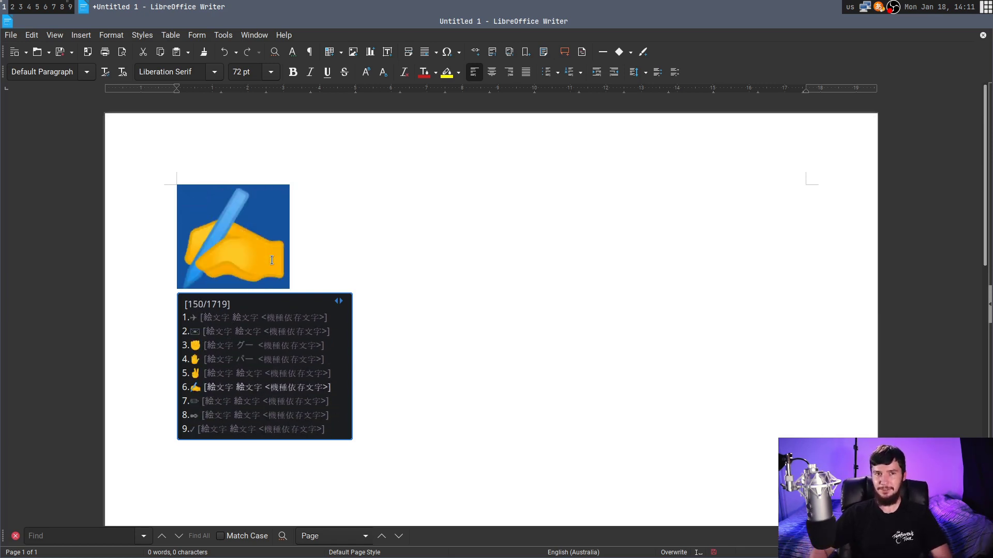
pyautogui.press('Return')
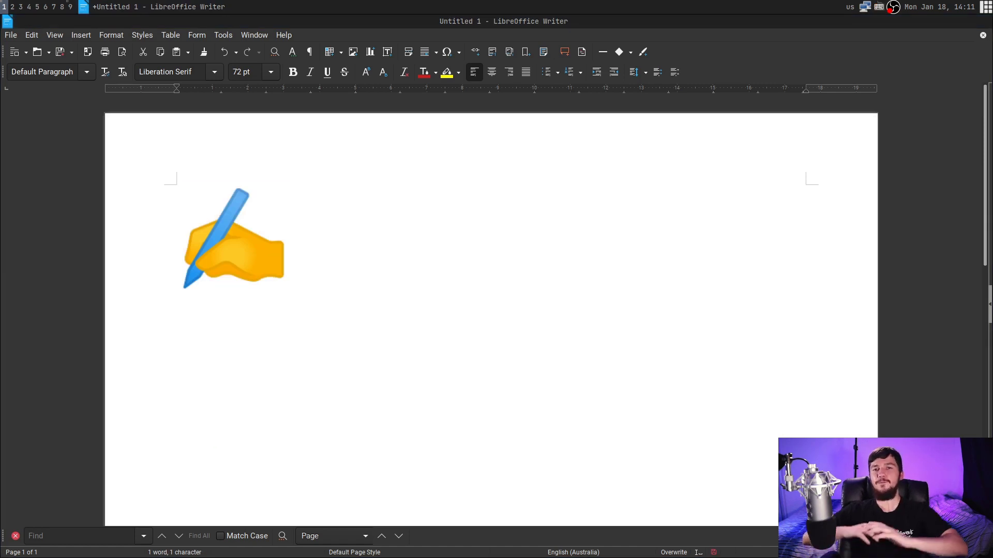